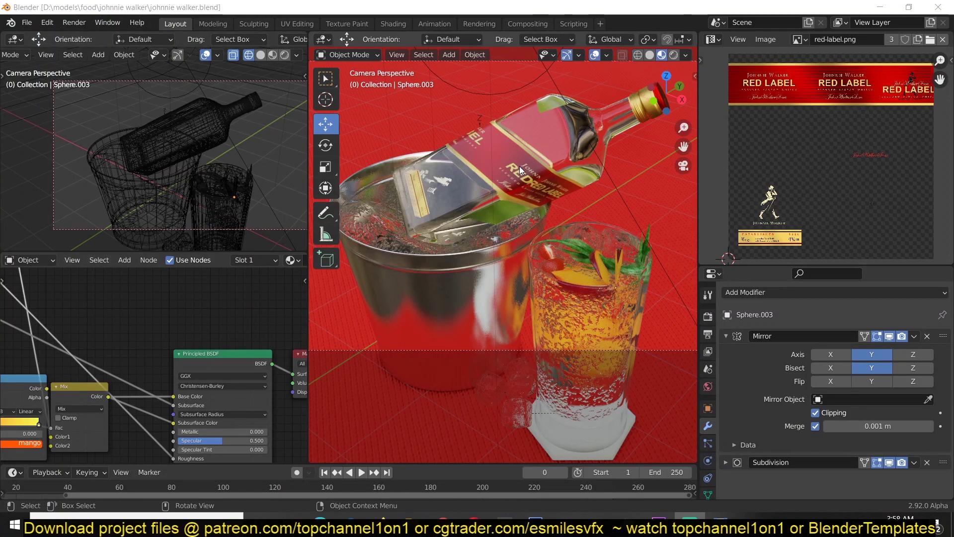
Select the front ice cube beside the white coaster and examine its shape and surface up close.
scroll(488, 197, down, 3)
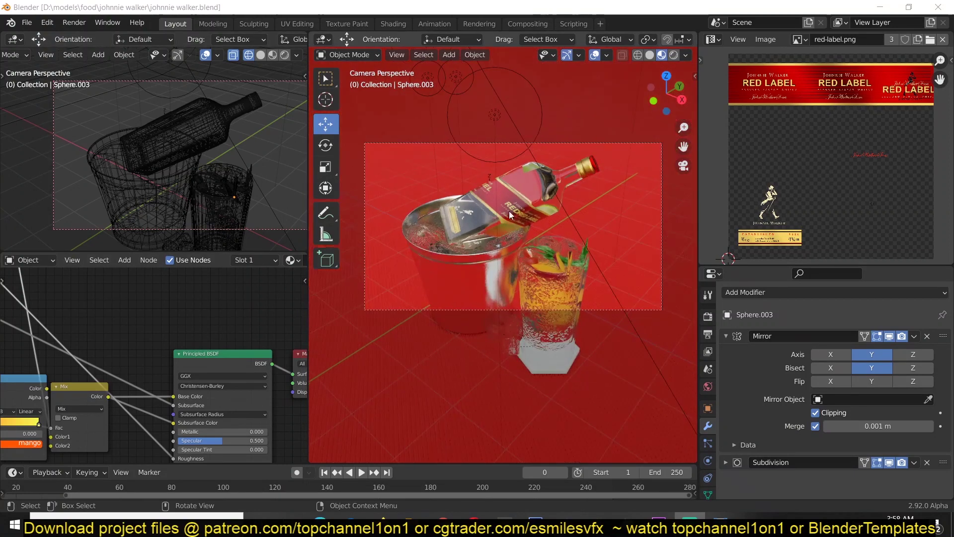
key(KP_0)
click(490, 293)
click(493, 317)
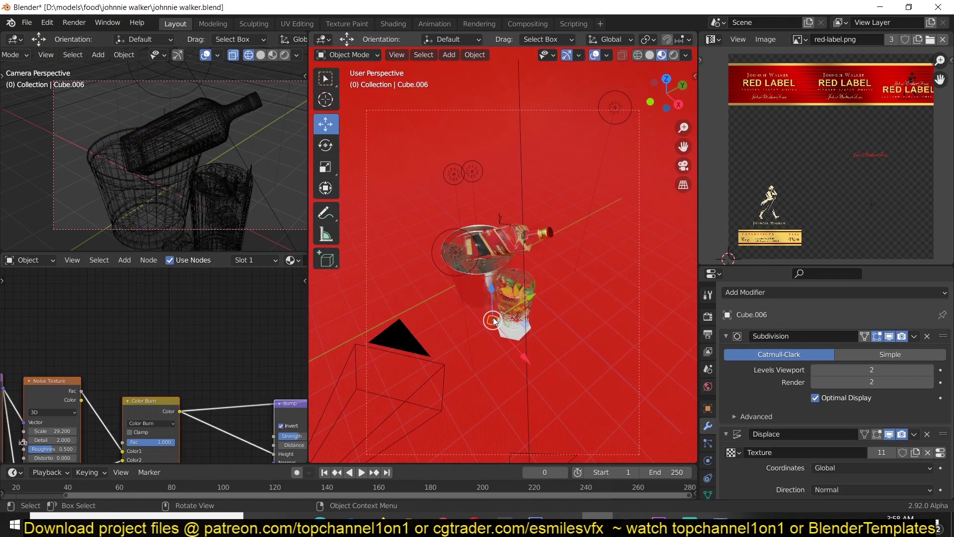
key(KP_Decimal)
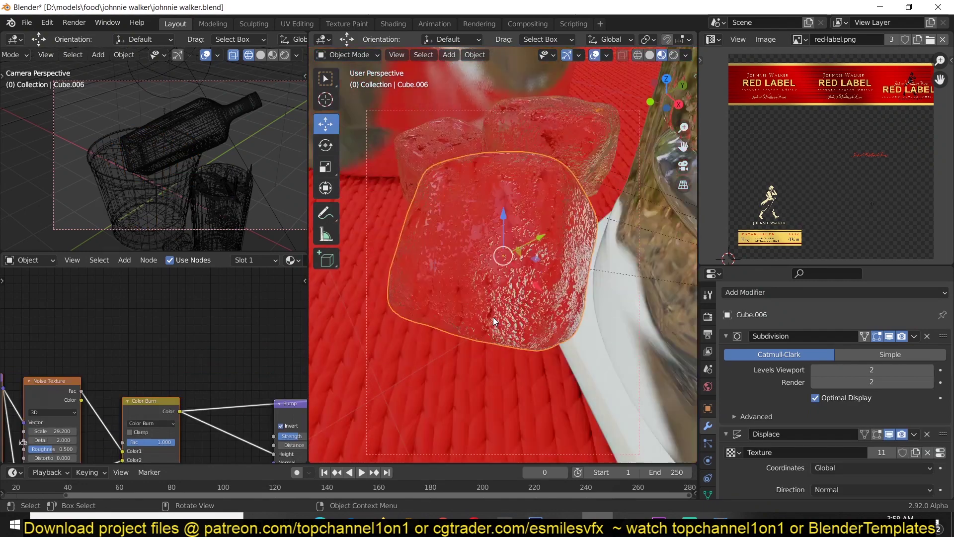
middle_drag(493, 317, 577, 274)
Open images 1 to 3 from the johnnie walker folder and examine the ice cubes, the ice bucket and the drink glass.
click(413, 525)
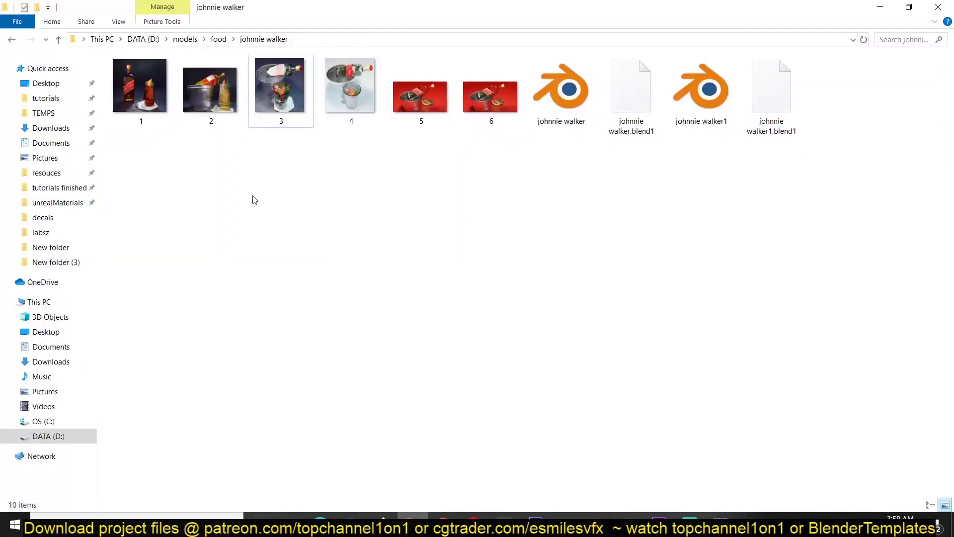
double_click(148, 95)
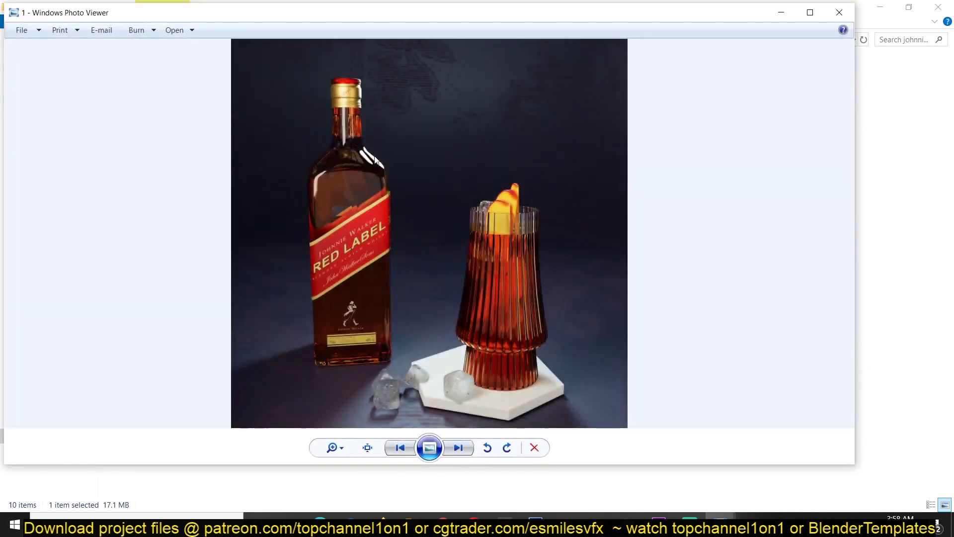
scroll(458, 389, up, 4)
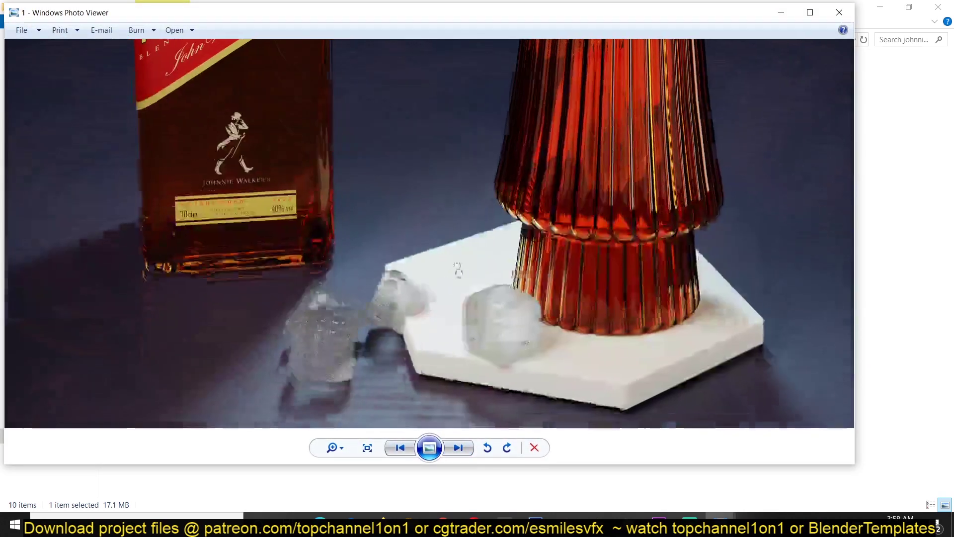
click(458, 447)
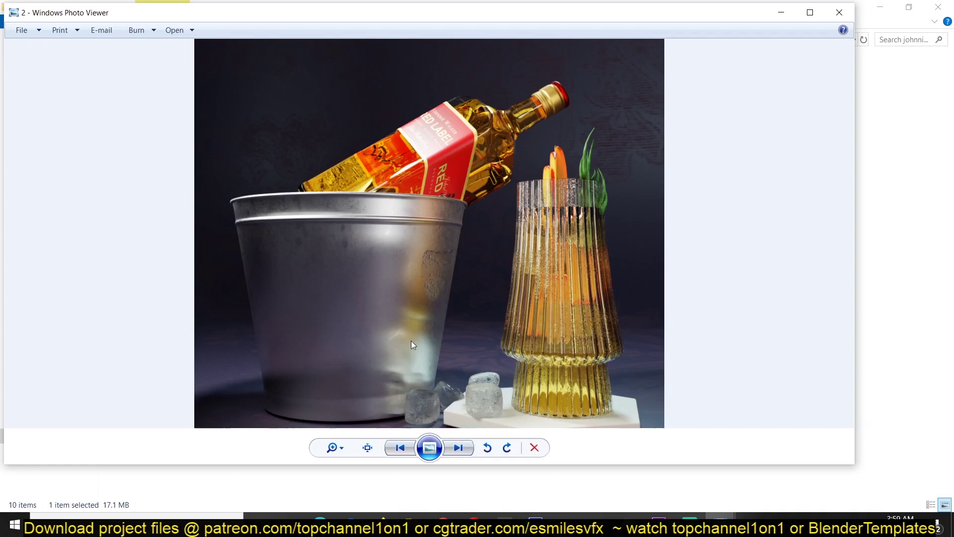
scroll(480, 370, up, 3)
drag(534, 274, 534, 247)
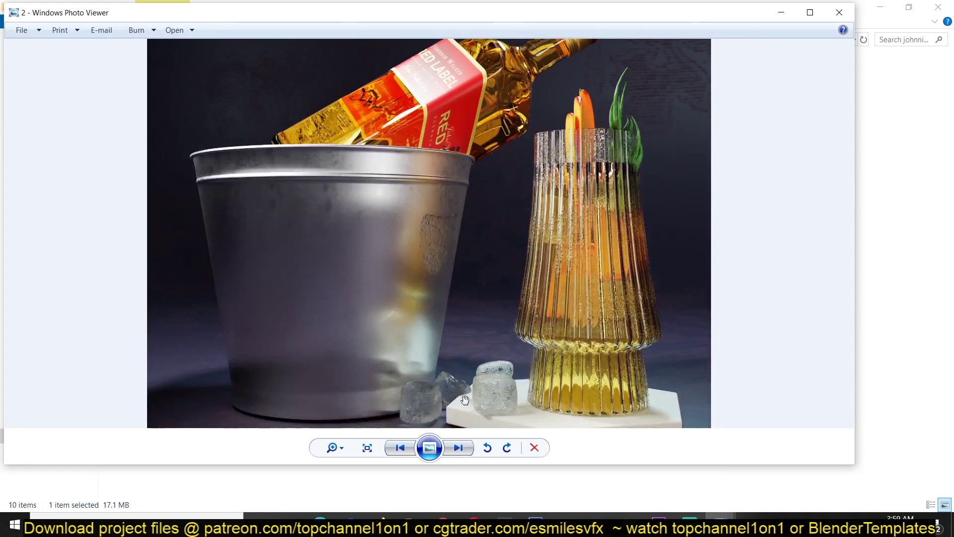
click(458, 448)
scroll(319, 177, up, 2)
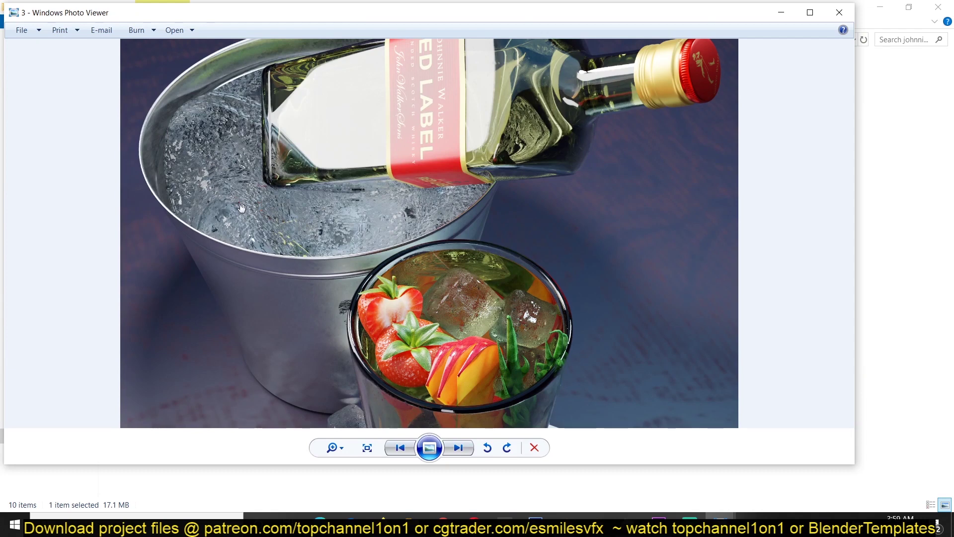
drag(474, 301, 496, 166)
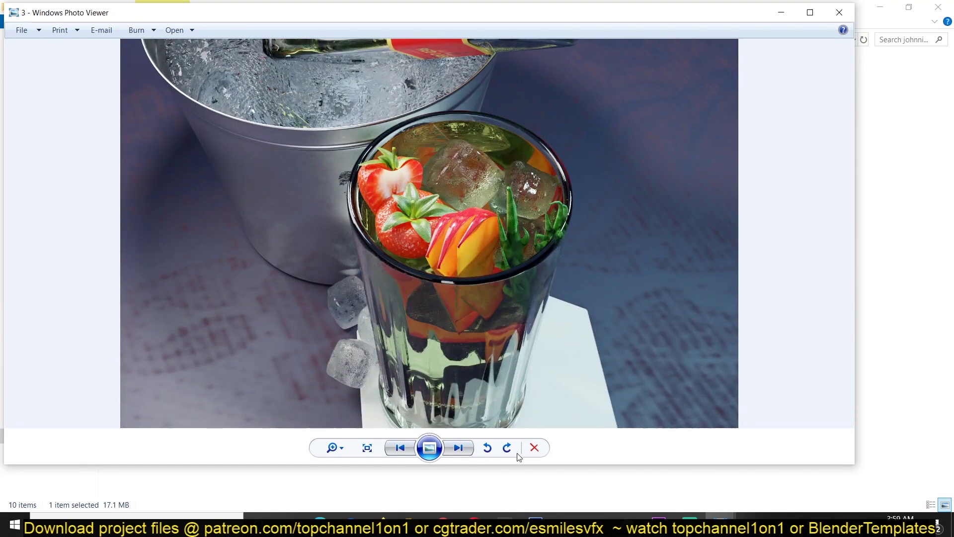
Examine the ice and fruit in the drink glass in images 4 and 5.
click(458, 449)
scroll(457, 259, up, 3)
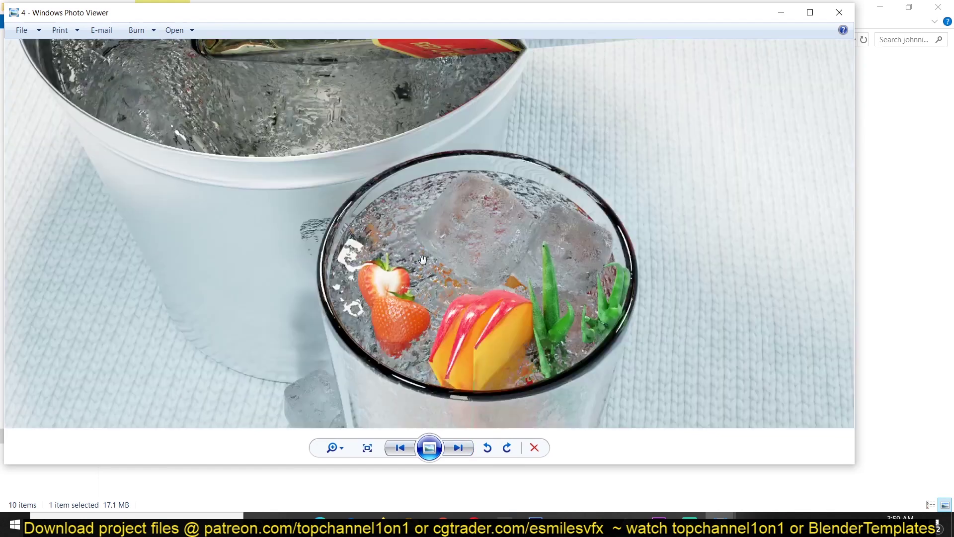
scroll(462, 273, down, 2)
scroll(461, 277, up, 2)
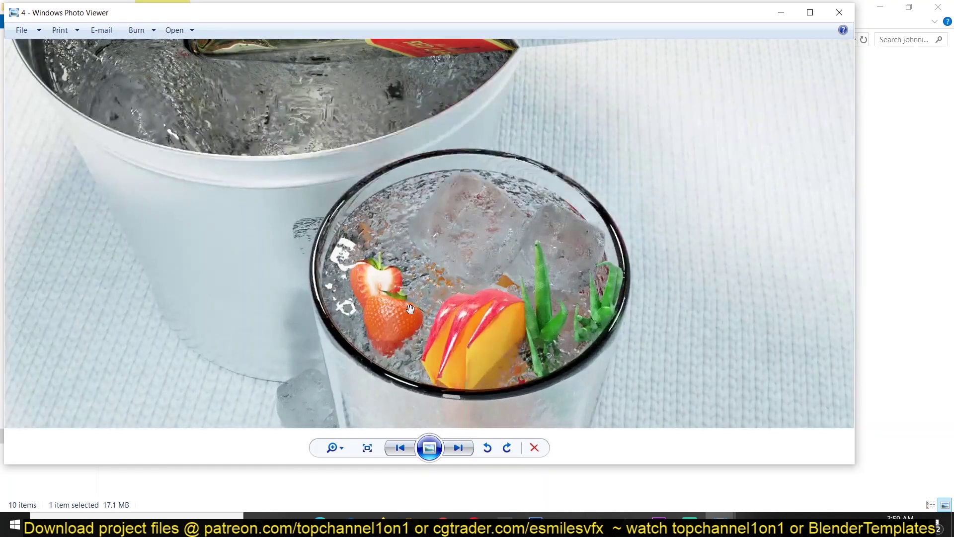
scroll(273, 220, up, 2)
scroll(239, 147, down, 5)
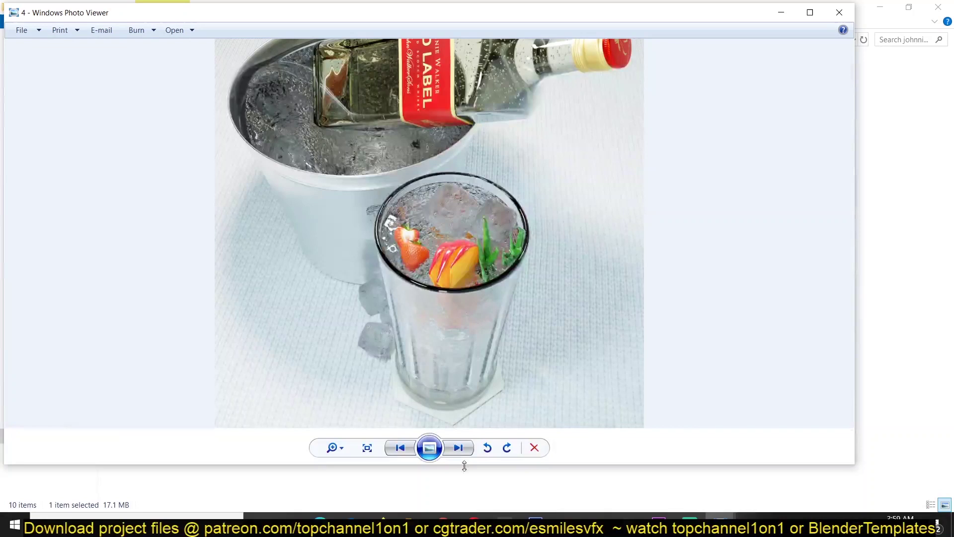
click(458, 448)
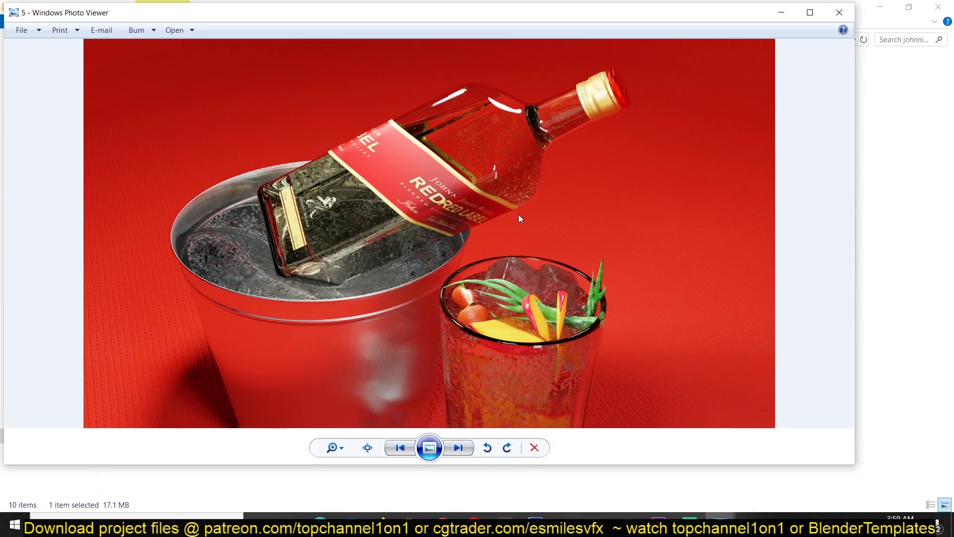
click(401, 445)
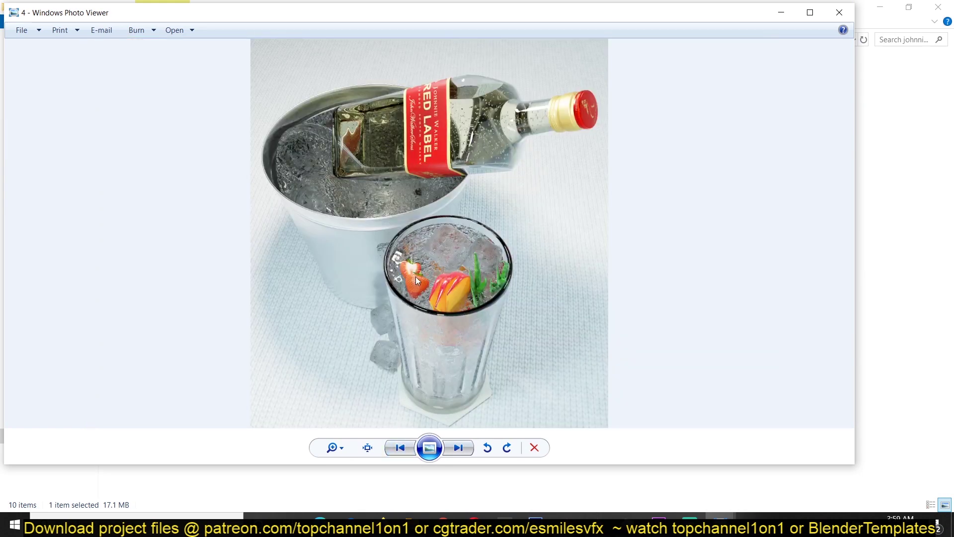
scroll(480, 306, up, 2)
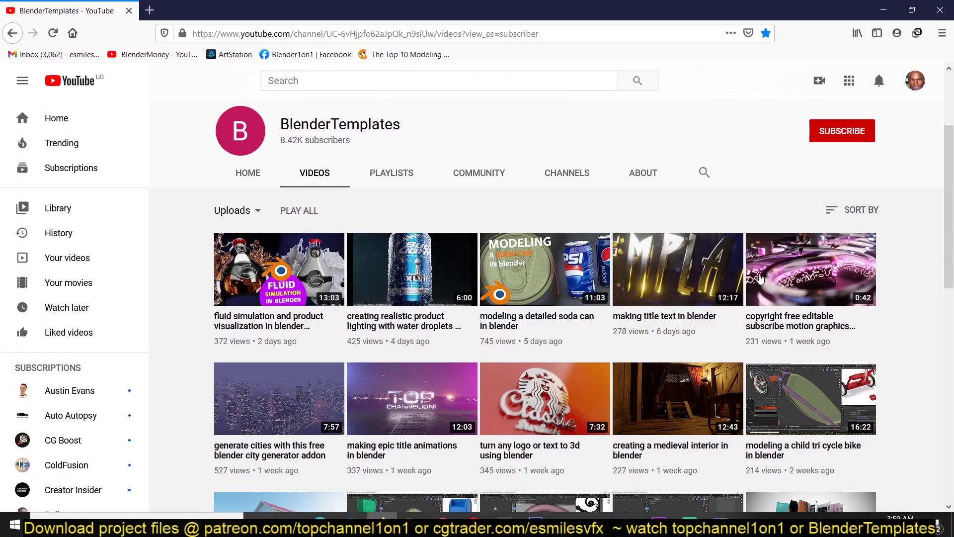
Switch to Blender and delete the plane from the new scene.
mouse_move(596, 527)
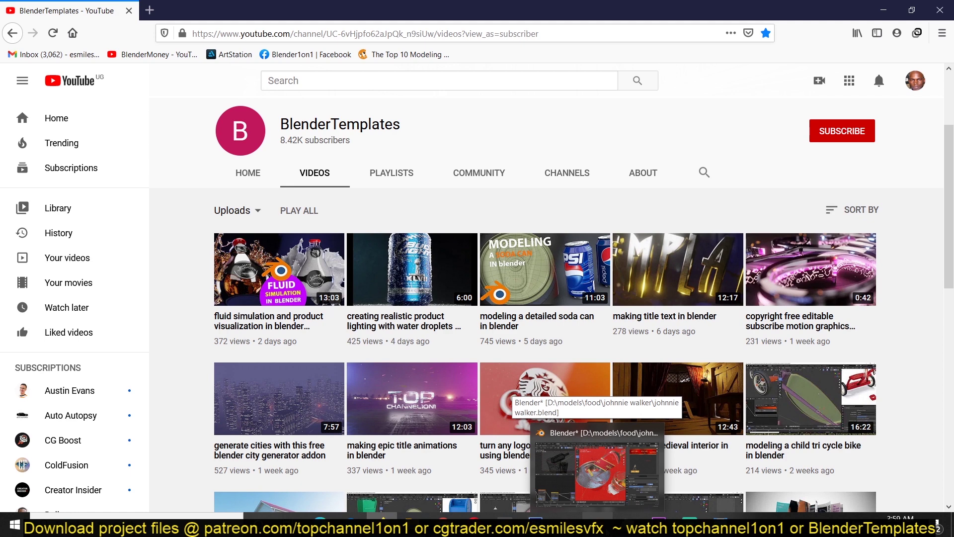
click(592, 467)
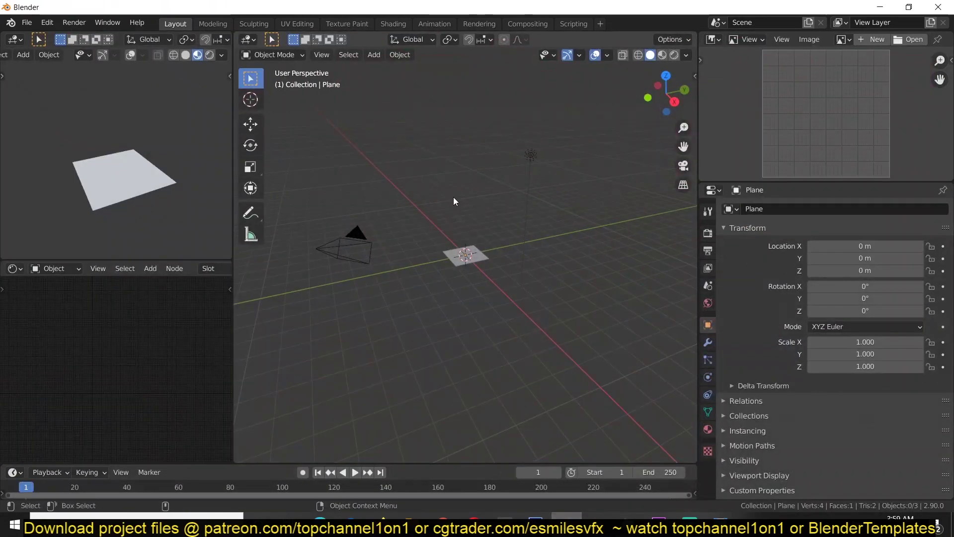
scroll(492, 290, up, 2)
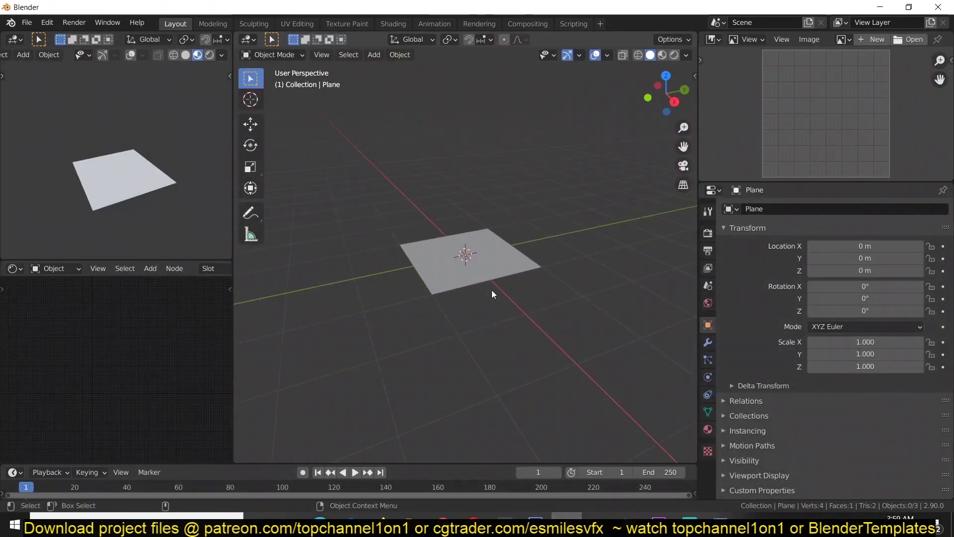
scroll(472, 279, up, 2)
key(Delete)
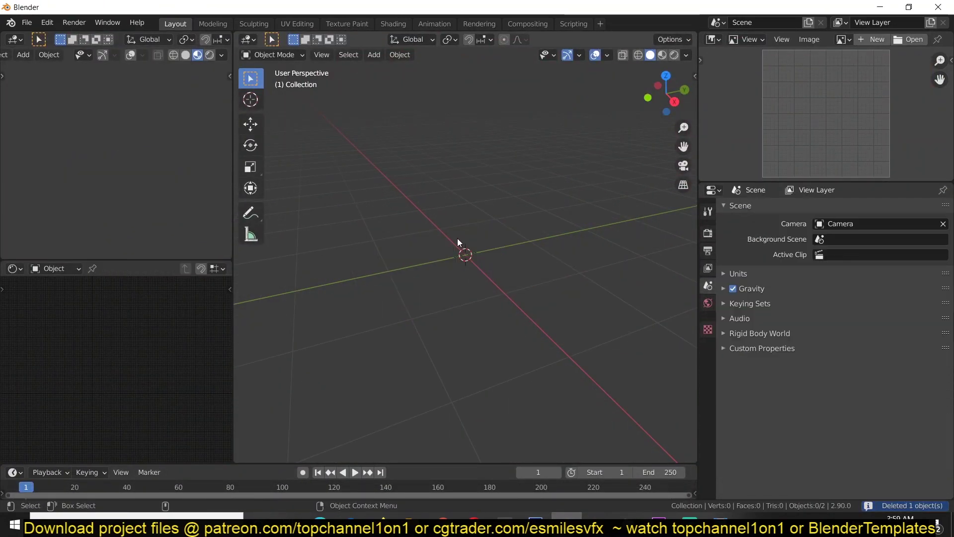
Add a cube mesh at the origin and scale it down uniformly to about 0.5.
key(shift+a)
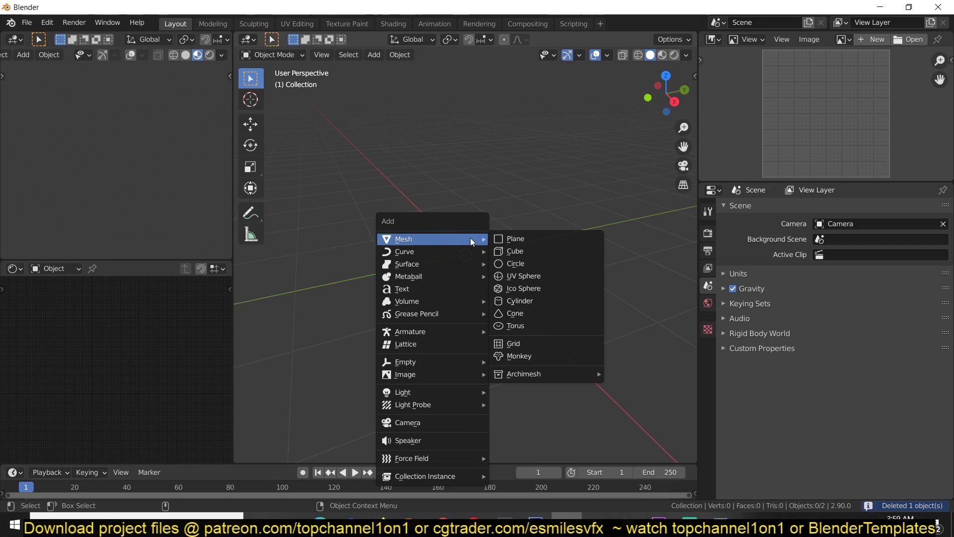
click(508, 249)
scroll(509, 249, up, 3)
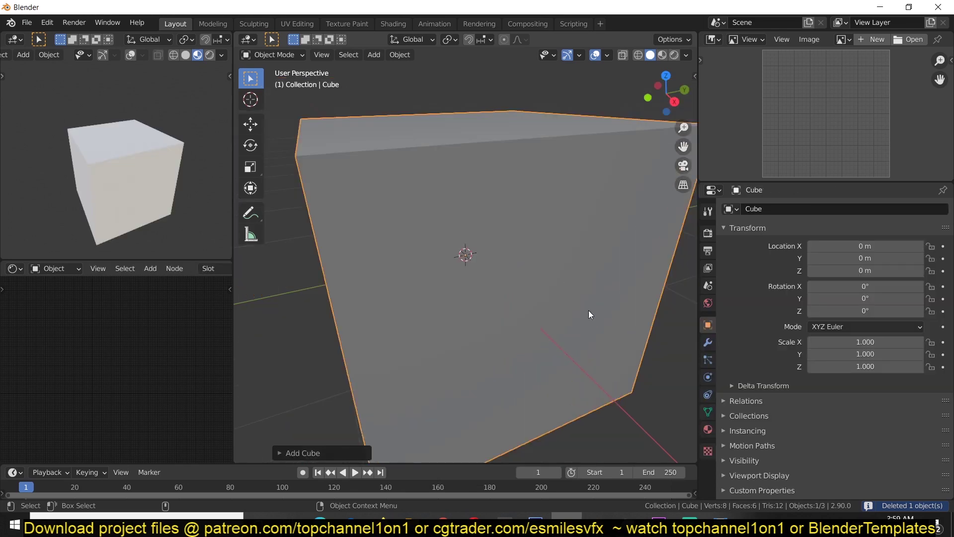
scroll(589, 310, down, 3)
key(s)
click(538, 305)
scroll(550, 304, up, 3)
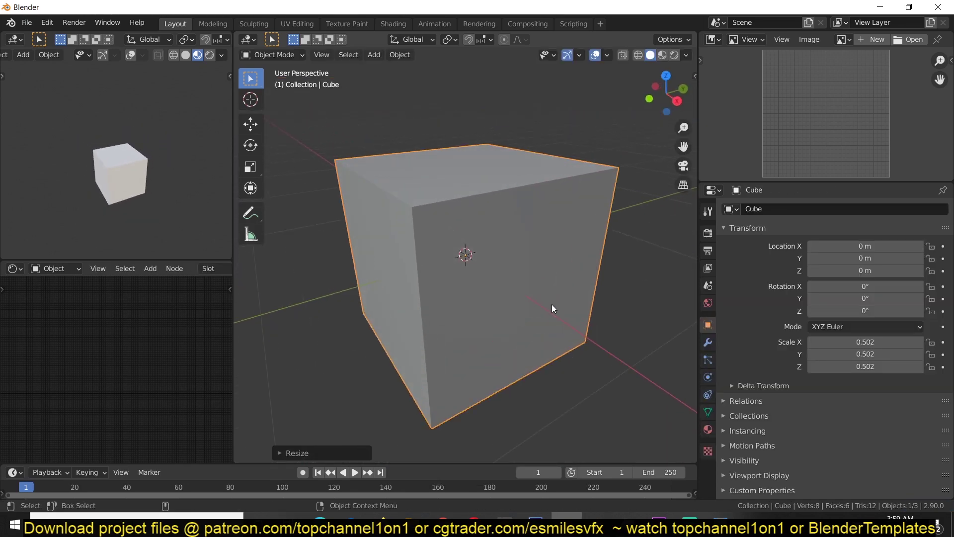
Subdivide the cube's entire mesh once in Edit Mode and return to Object Mode.
key(Tab)
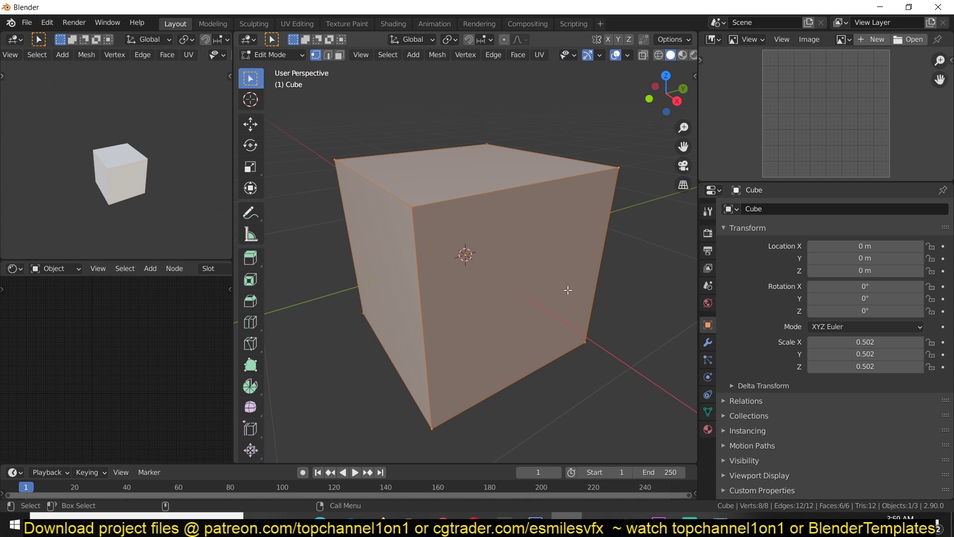
key(alt+a)
key(a)
right_click(506, 209)
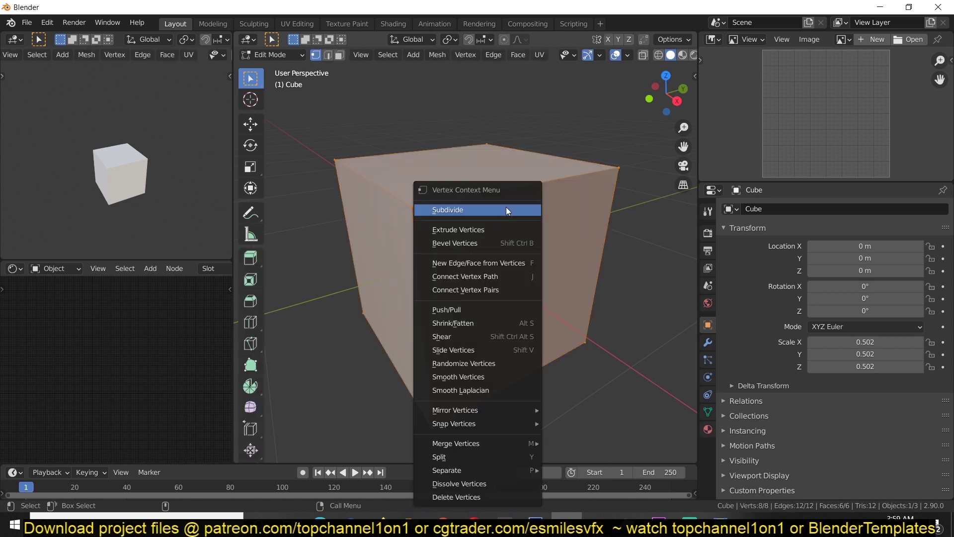
click(506, 209)
key(Tab)
Add a level 2 Subdivision Surface modifier to the cube, shade it smooth and show its modifier settings.
key(ctrl+2)
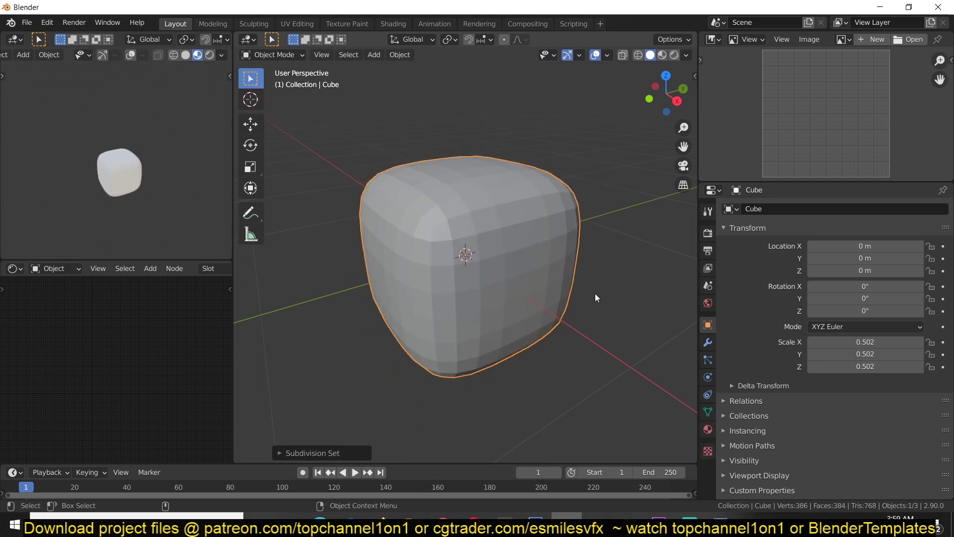
middle_drag(596, 297, 635, 305)
right_click(604, 251)
click(605, 250)
click(708, 343)
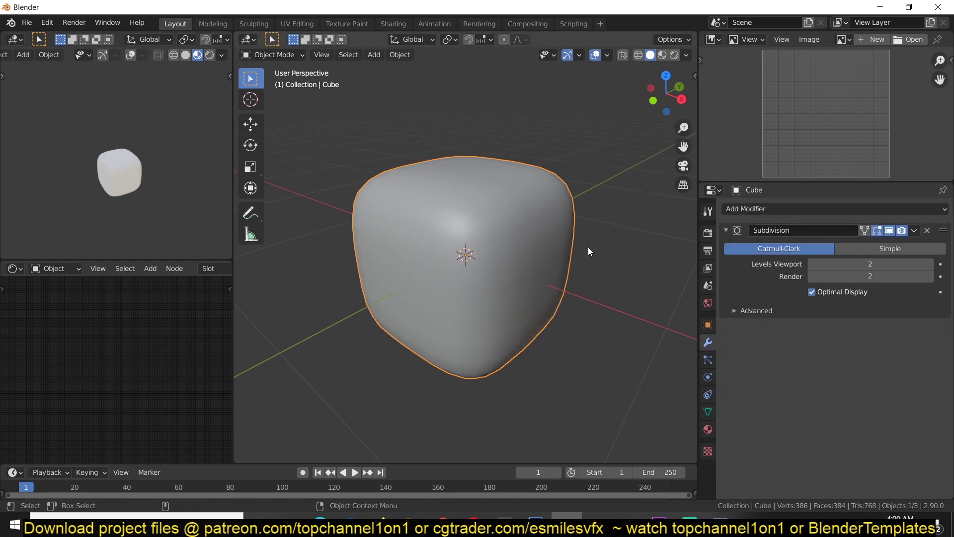
Move the rounded cube upward along the Z axis so it sits above the ground grid.
middle_drag(571, 253, 514, 224)
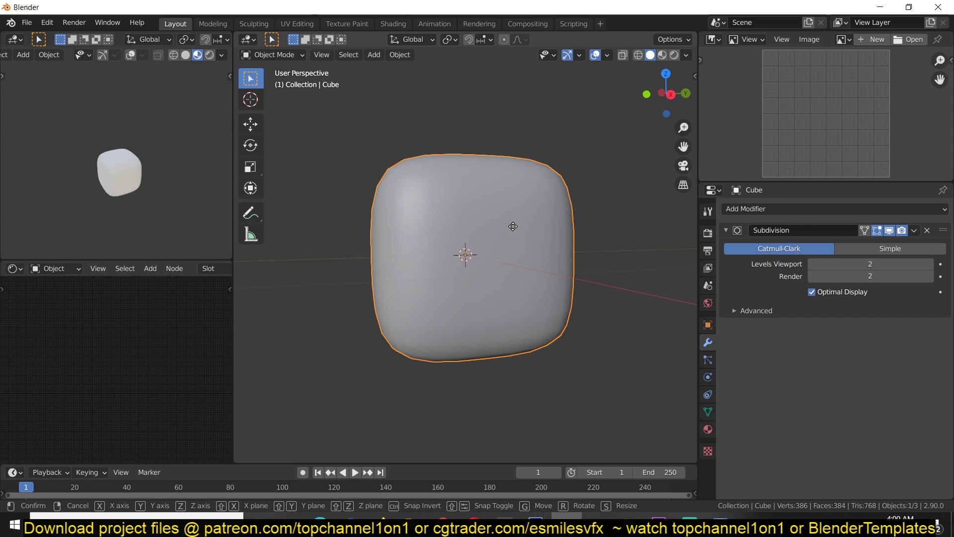
key(g)
key(z)
click(520, 153)
middle_drag(520, 153, 444, 236)
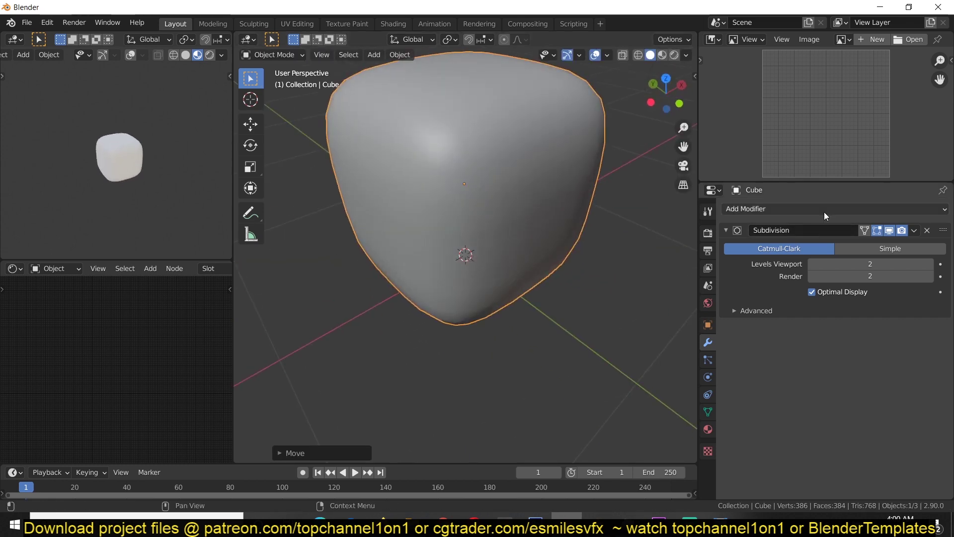
Add a Displace modifier to the cube and create a new texture for it.
click(824, 210)
click(787, 277)
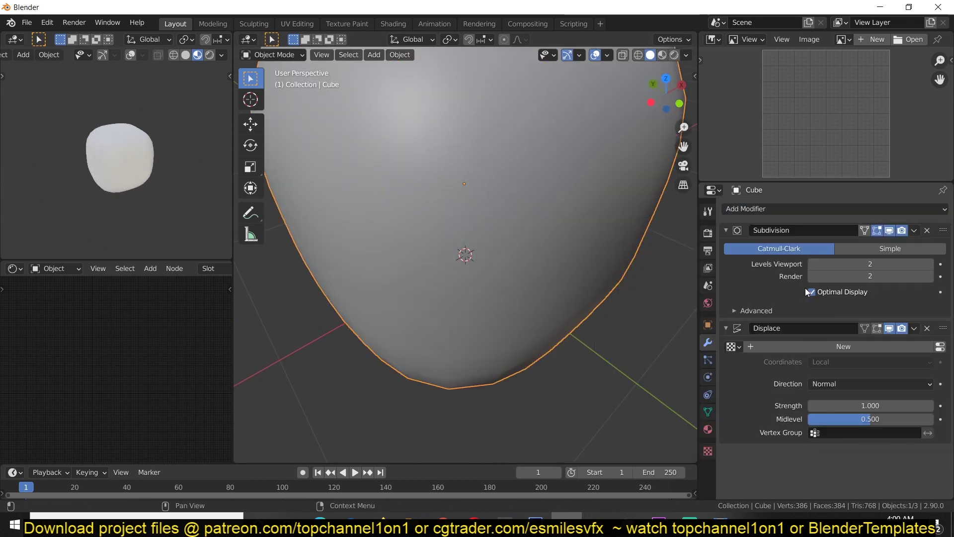
click(938, 347)
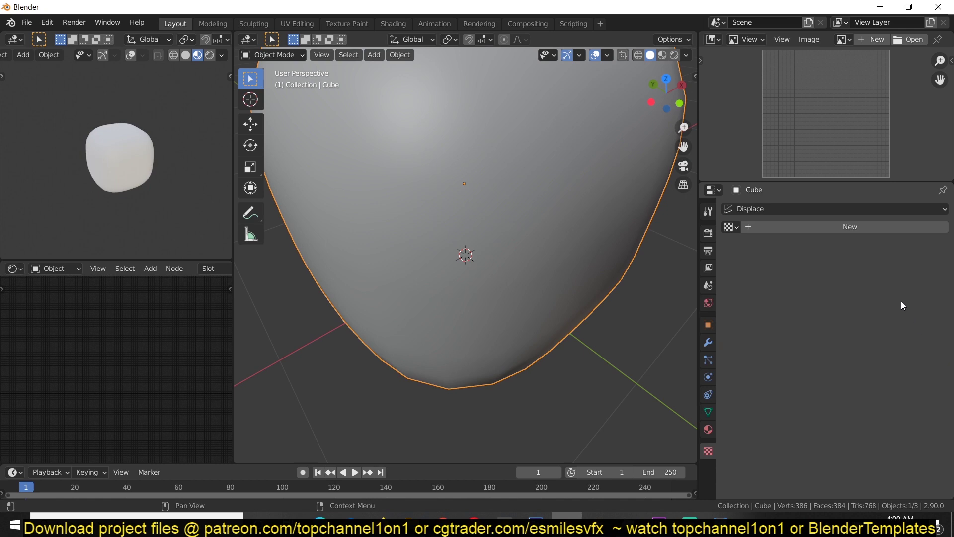
click(880, 231)
Try Distorted Noise as the displacement texture's type, and settle on Clouds.
click(836, 246)
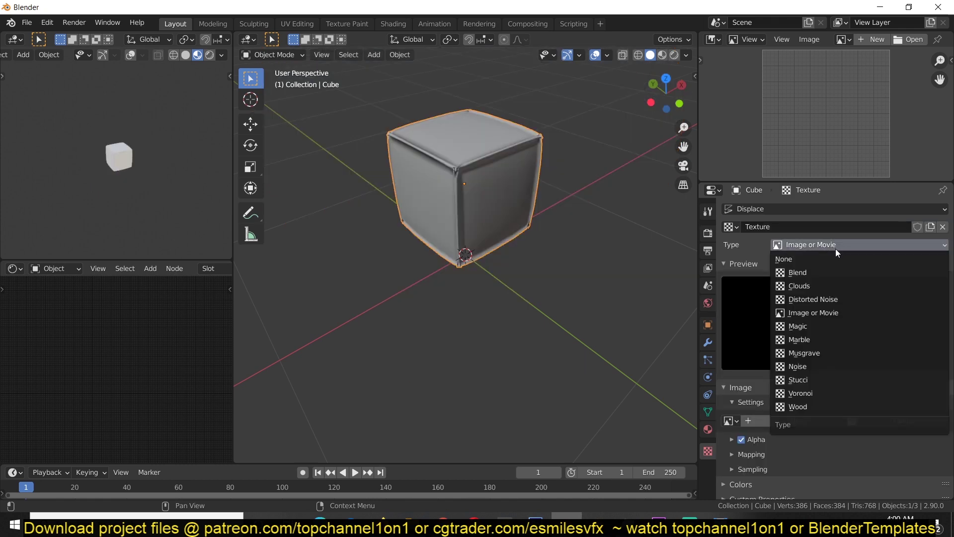
click(814, 302)
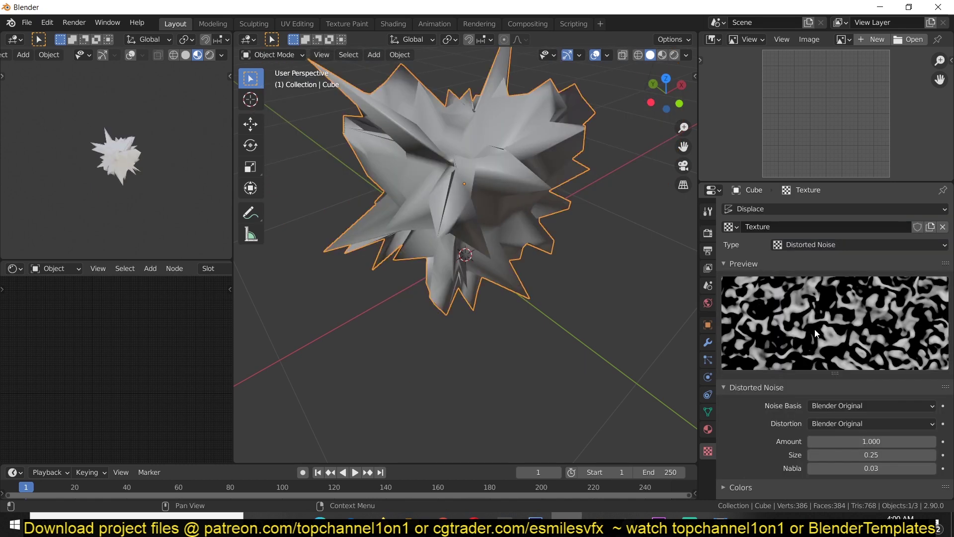
click(815, 244)
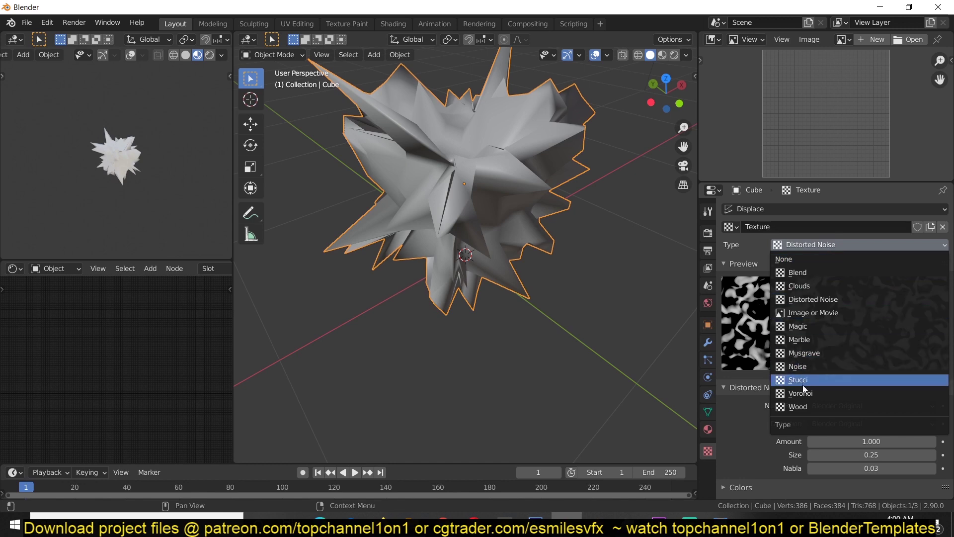
click(801, 286)
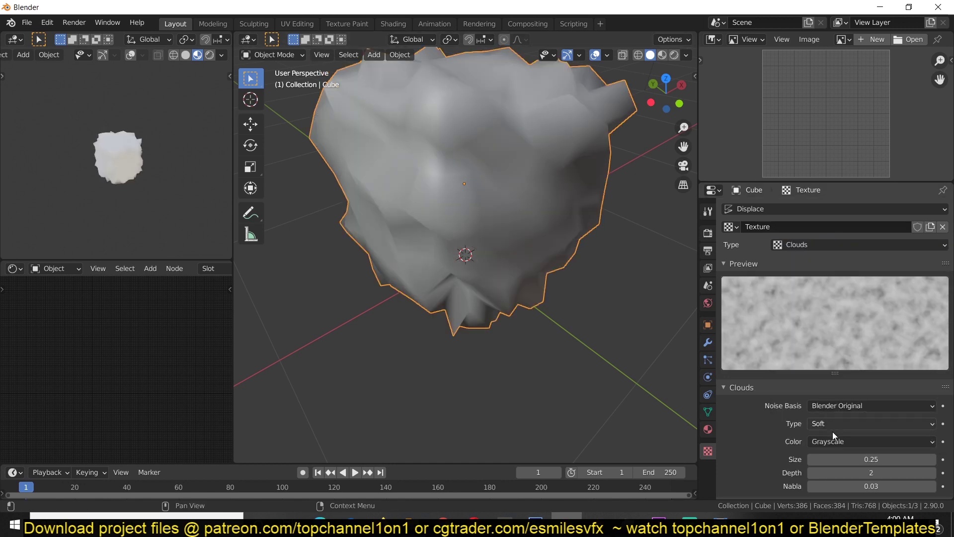
Increase the Clouds texture's size for broader, smoother bumps and set the Displace modifier's strength to 0.48.
drag(872, 459, 940, 459)
click(708, 343)
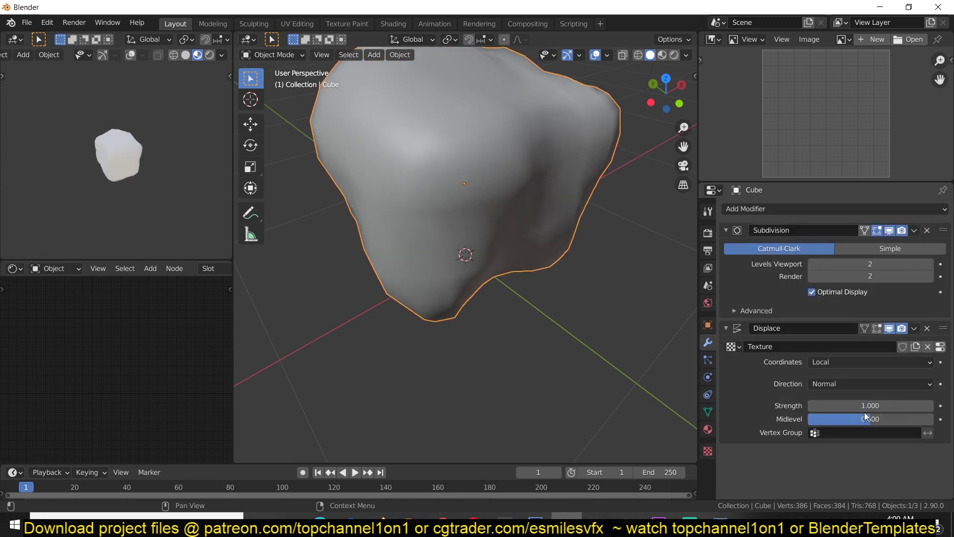
drag(870, 405, 848, 406)
scroll(354, 261, down, 4)
middle_drag(355, 261, 454, 211)
scroll(120, 175, up, 4)
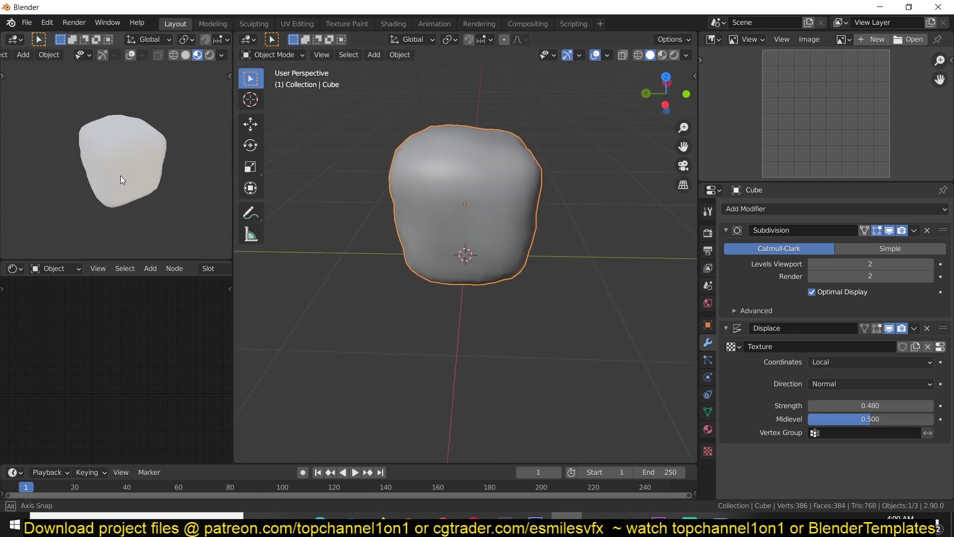
scroll(160, 255, down, 5)
scroll(168, 264, down, 4)
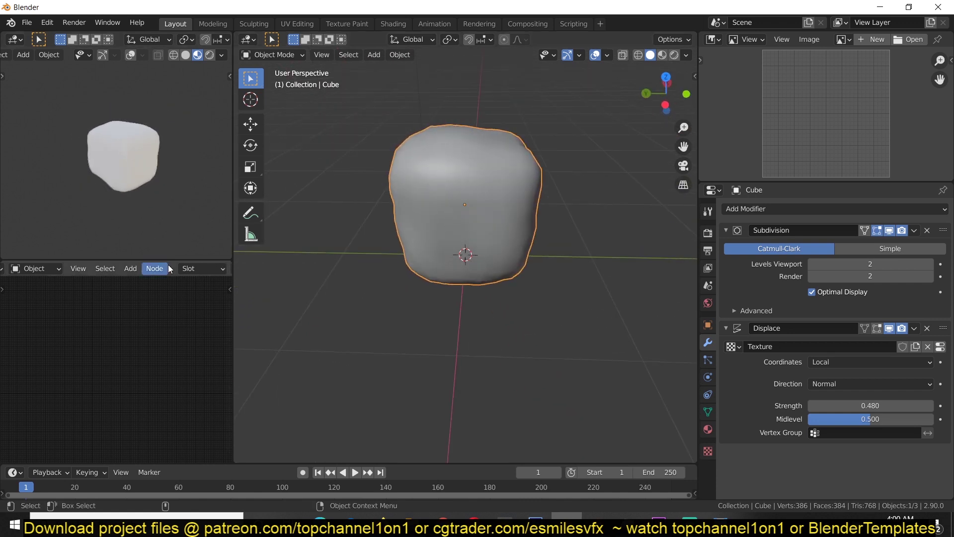
Give the cube a new material, replacing its Principled BSDF with a Glass BSDF connected to the material output's Surface.
scroll(128, 313, up, 8)
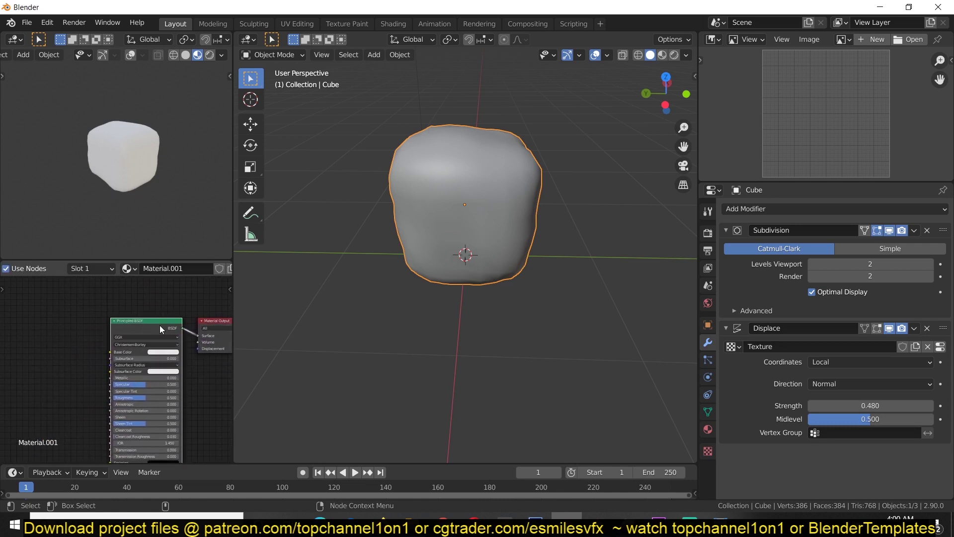
key(x)
key(shift+a)
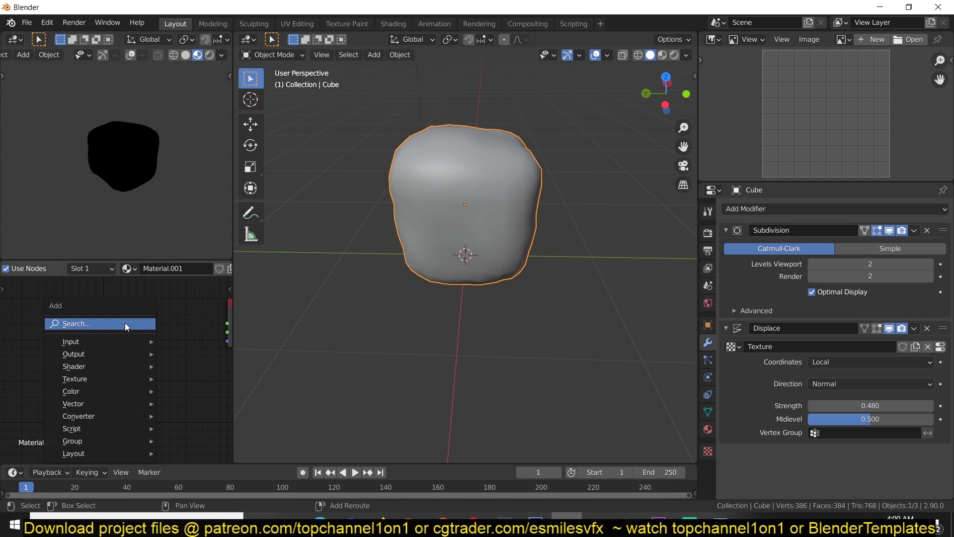
mouse_move(74, 366)
click(201, 205)
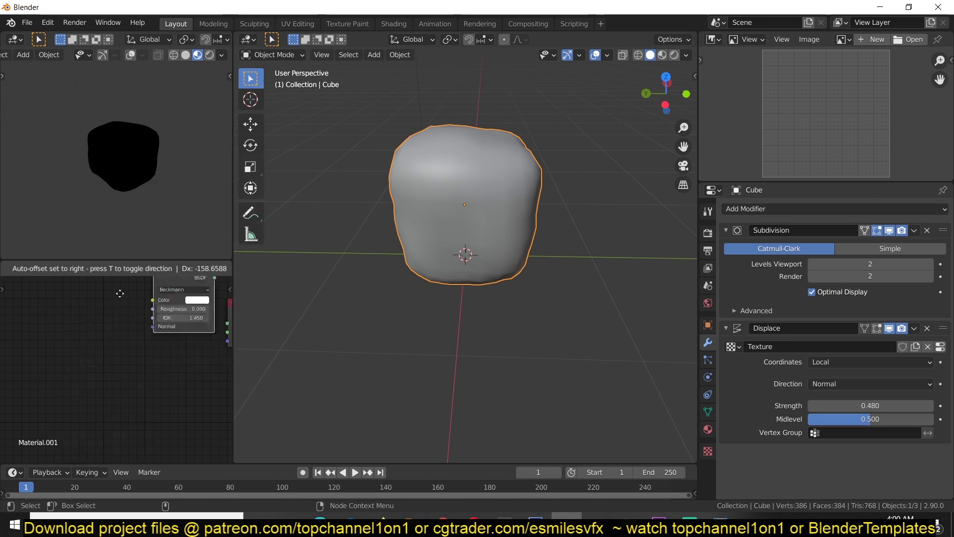
click(139, 316)
middle_drag(162, 319, 144, 335)
drag(135, 334, 222, 328)
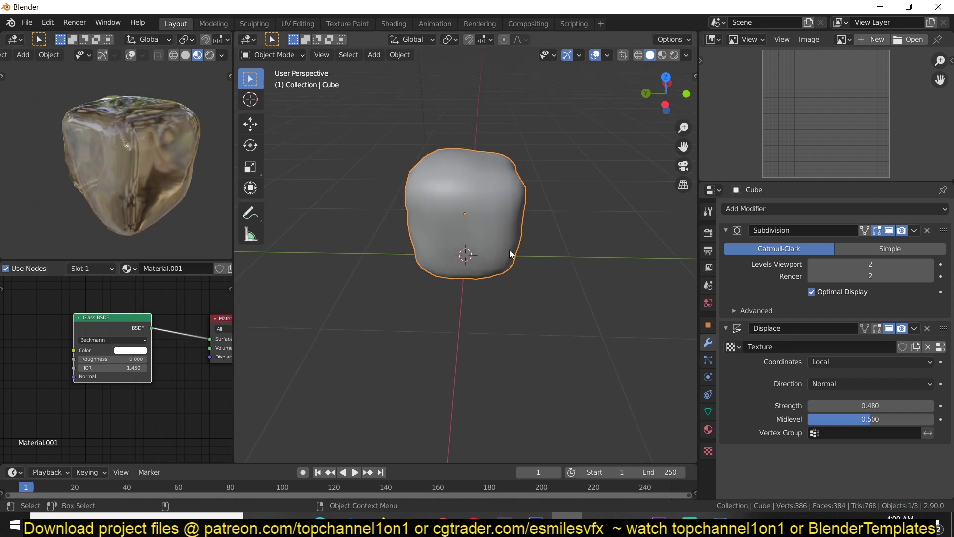
Enable Screen Space Reflections with Refraction in the Eevee render settings.
click(707, 429)
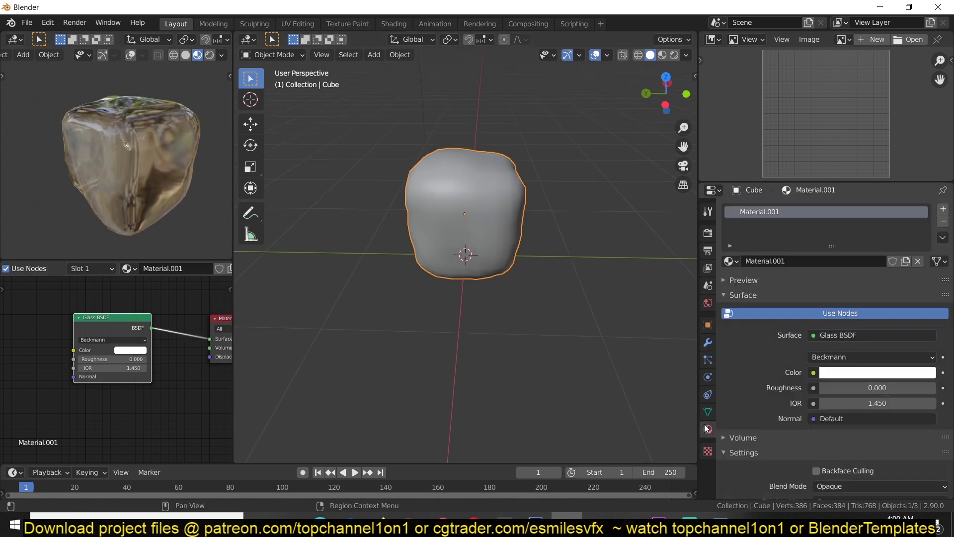
click(708, 233)
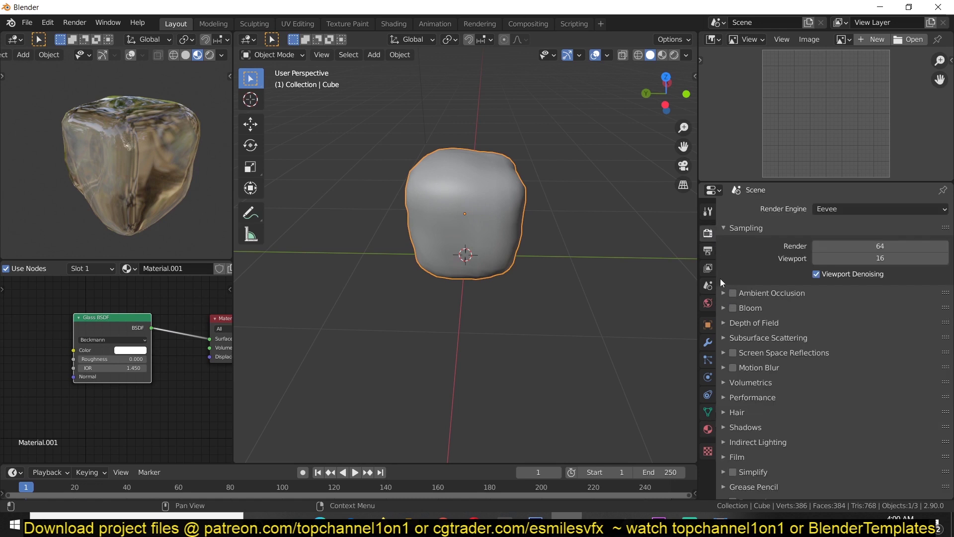
click(733, 353)
click(756, 352)
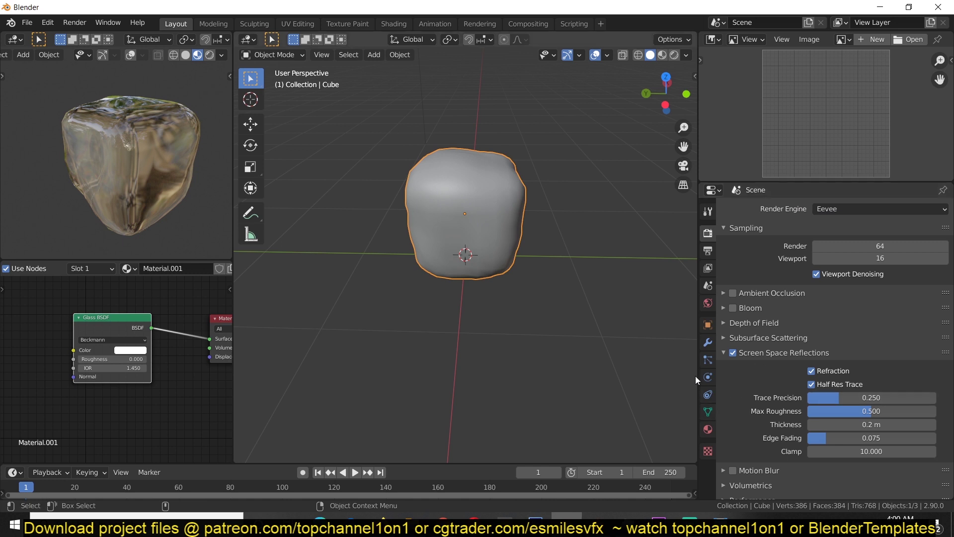
Set the glass material's blend mode to Alpha Blend, turn off Show Backface and enable Screen Space Refraction.
click(708, 342)
click(708, 429)
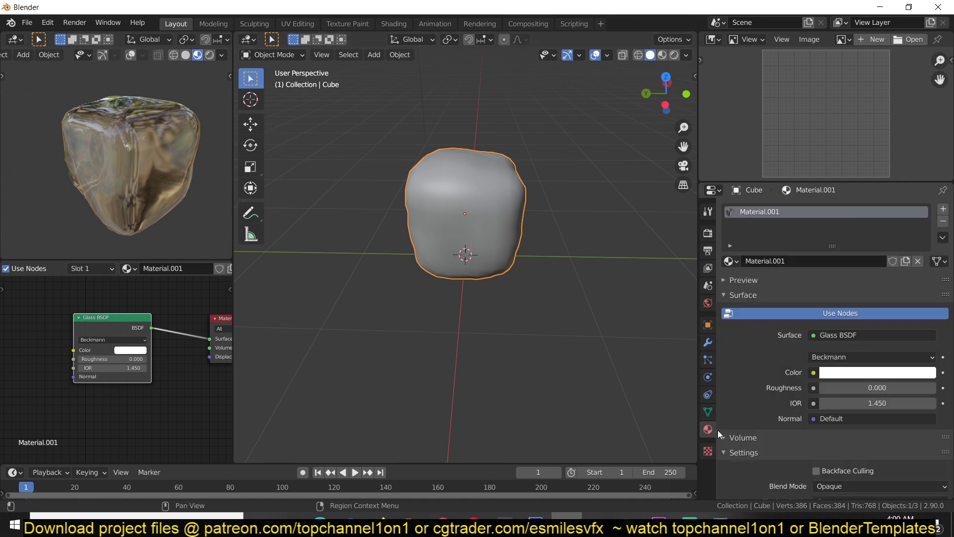
click(846, 366)
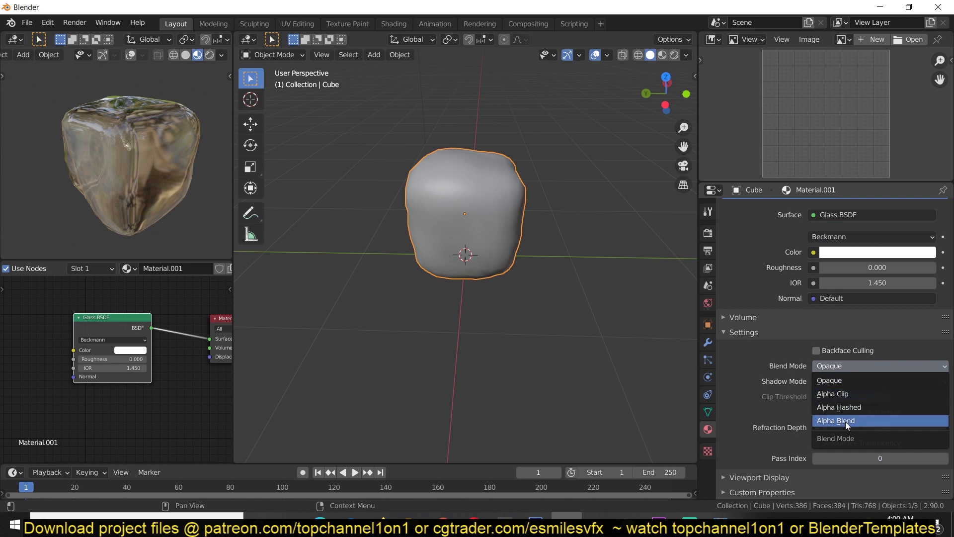
click(845, 422)
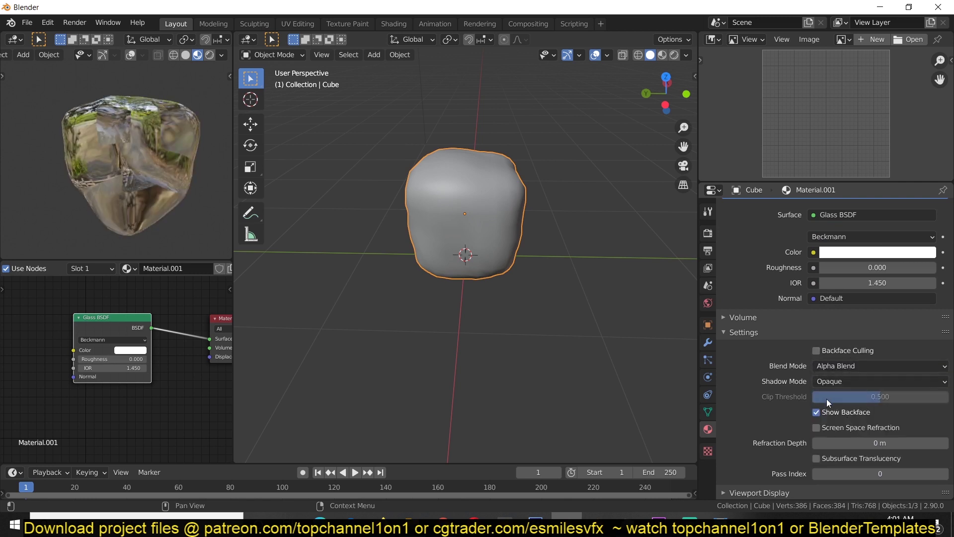
click(818, 412)
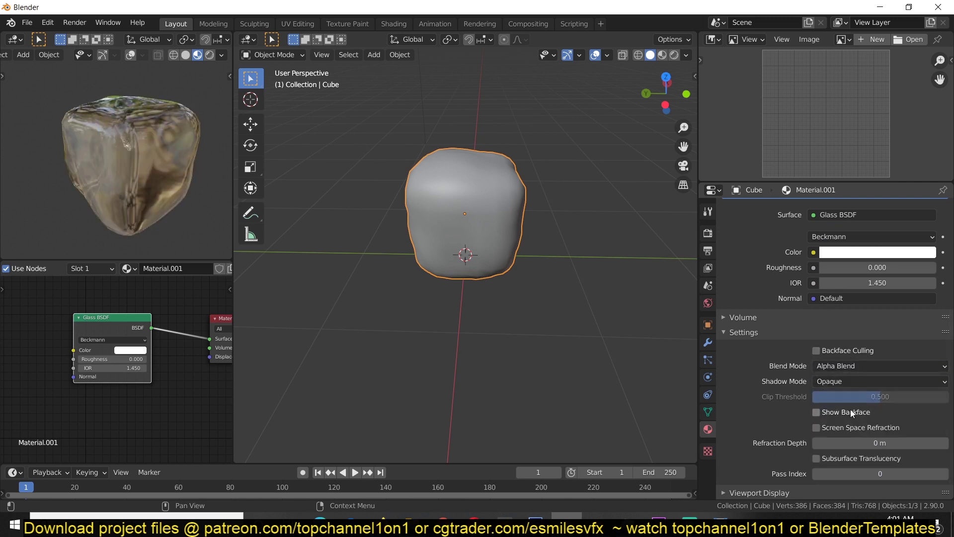
click(816, 428)
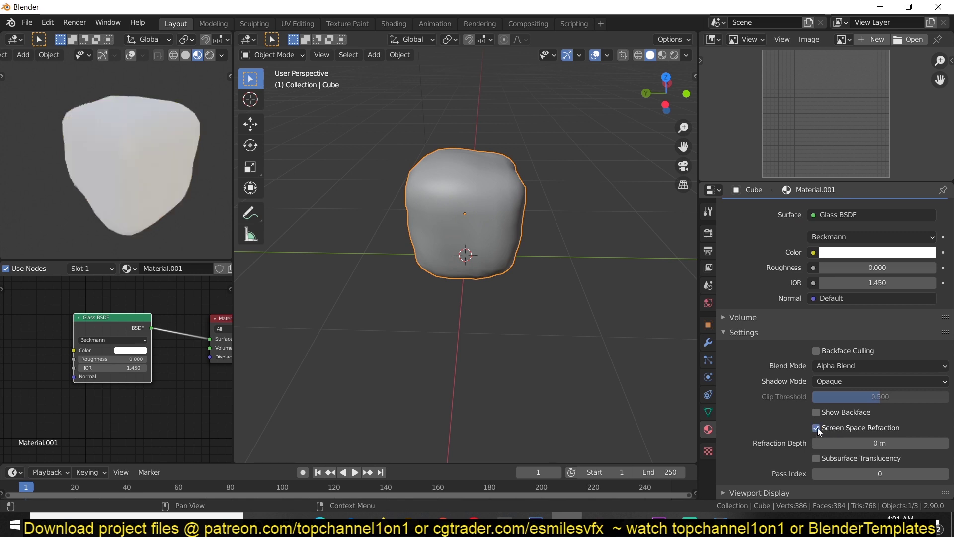
Add a Noise Texture node beside the Glass BSDF and preview its output on the cube.
middle_drag(77, 338, 108, 315)
scroll(108, 315, up, 1)
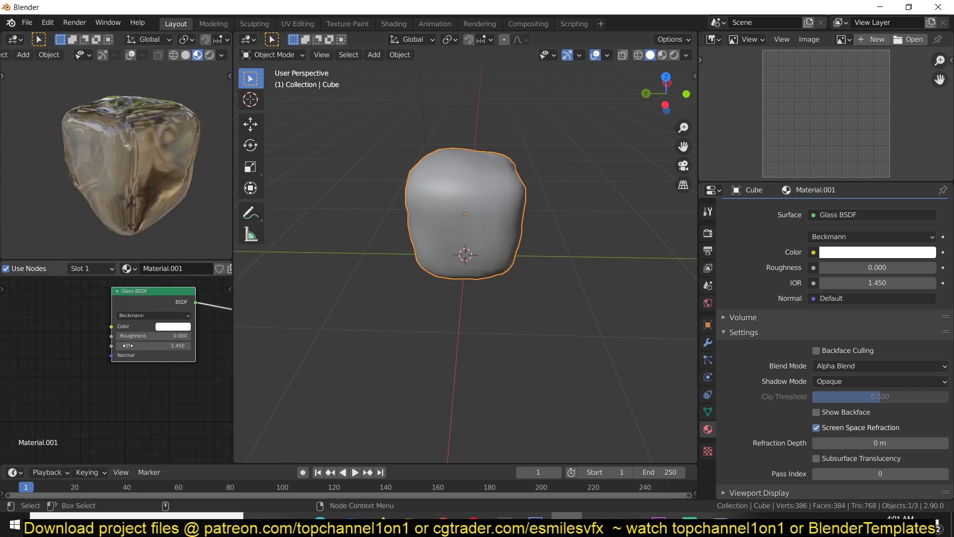
middle_drag(112, 189, 127, 226)
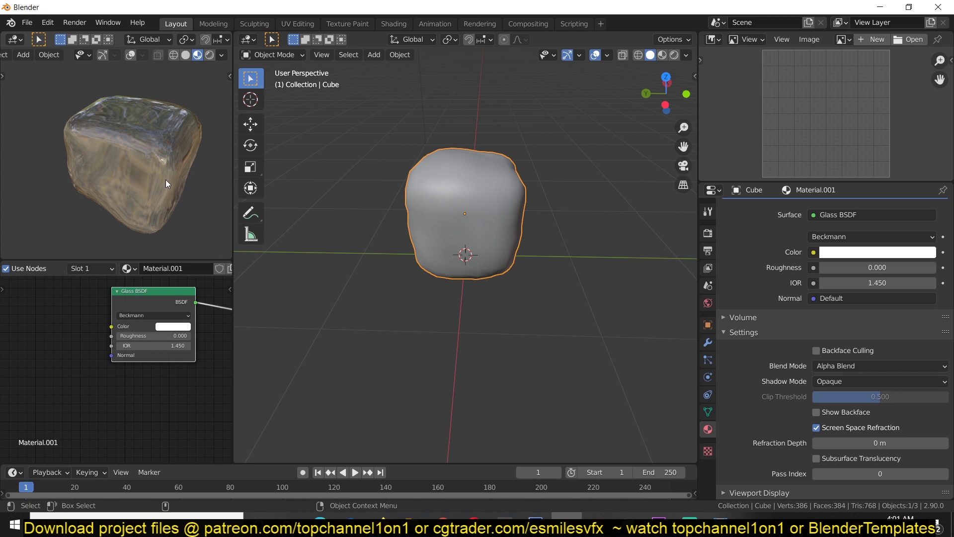
scroll(157, 297, down, 2)
middle_drag(157, 298, 161, 286)
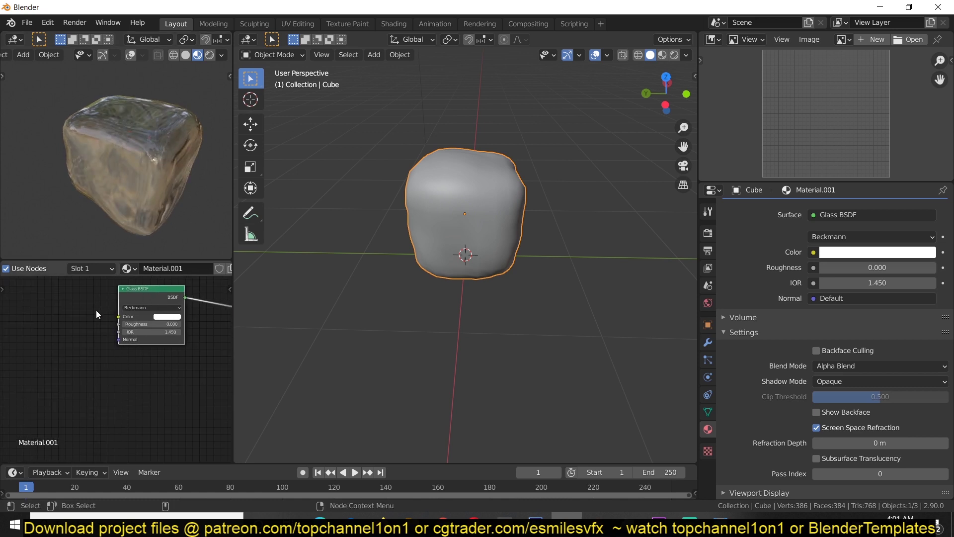
middle_drag(96, 332, 181, 336)
scroll(123, 325, down, 2)
middle_drag(67, 322, 38, 324)
ctrl+scroll(49, 328, left, 3)
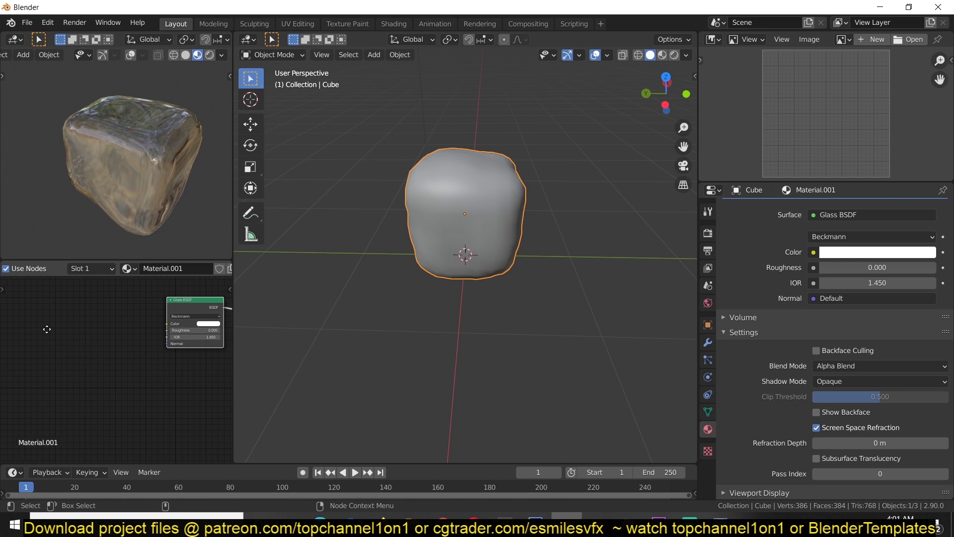
key(shift+a)
mouse_move(37, 316)
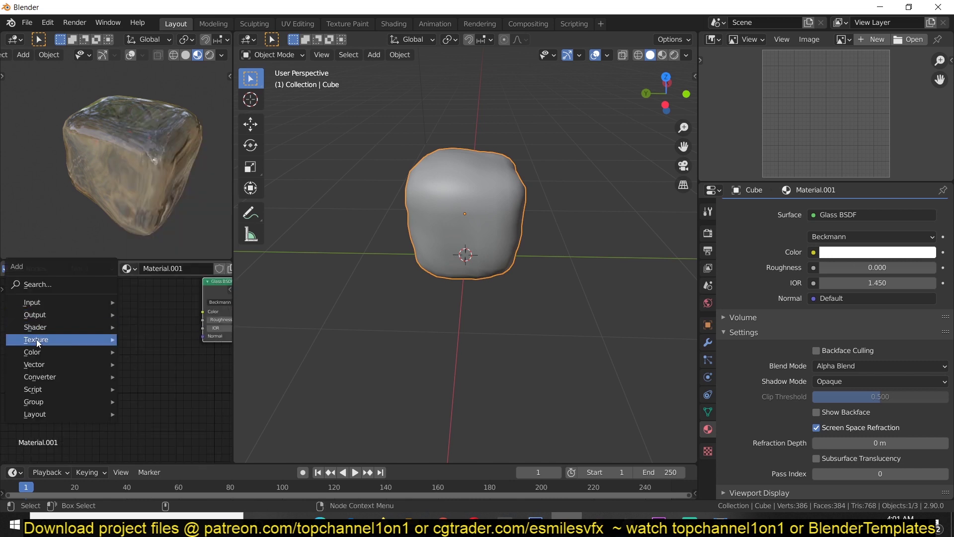
mouse_move(36, 339)
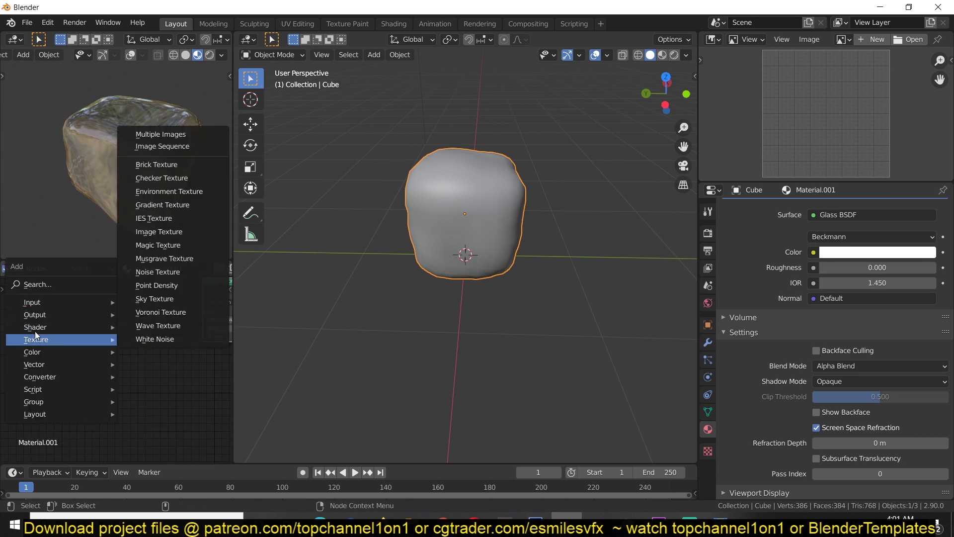
click(178, 267)
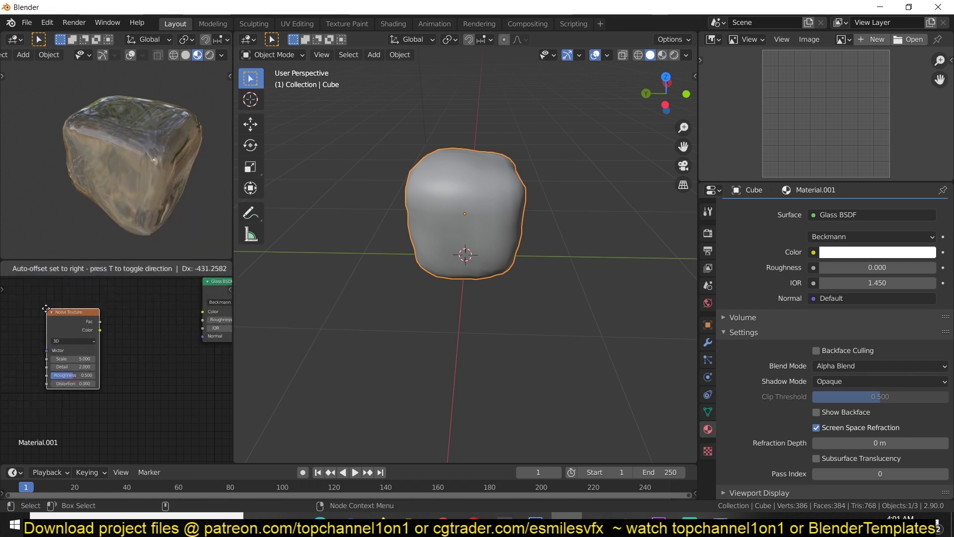
click(61, 321)
ctrl+shift+click(61, 321)
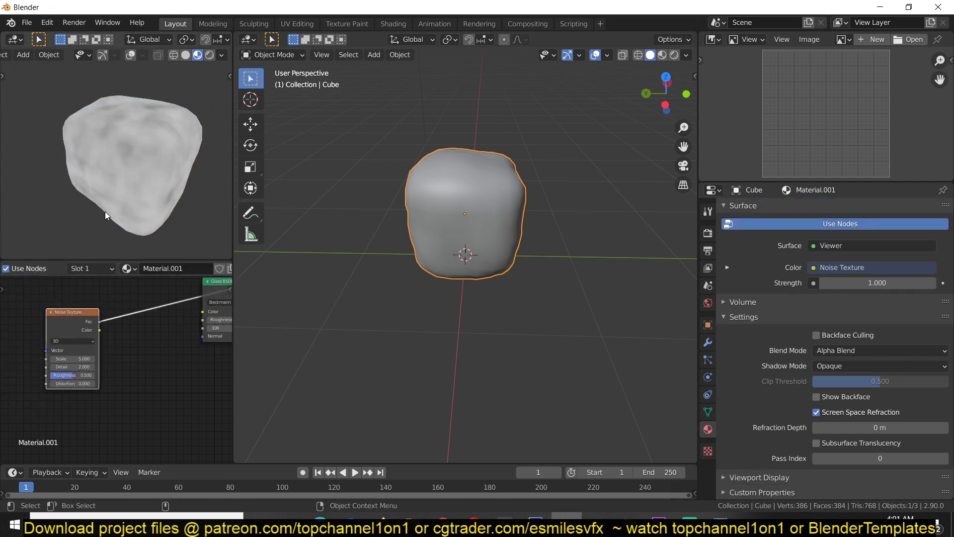
Set the Noise Texture's scale to about 102.1 for a fine grain and check the pattern on the cube.
middle_drag(105, 210, 90, 333)
drag(83, 358, 134, 358)
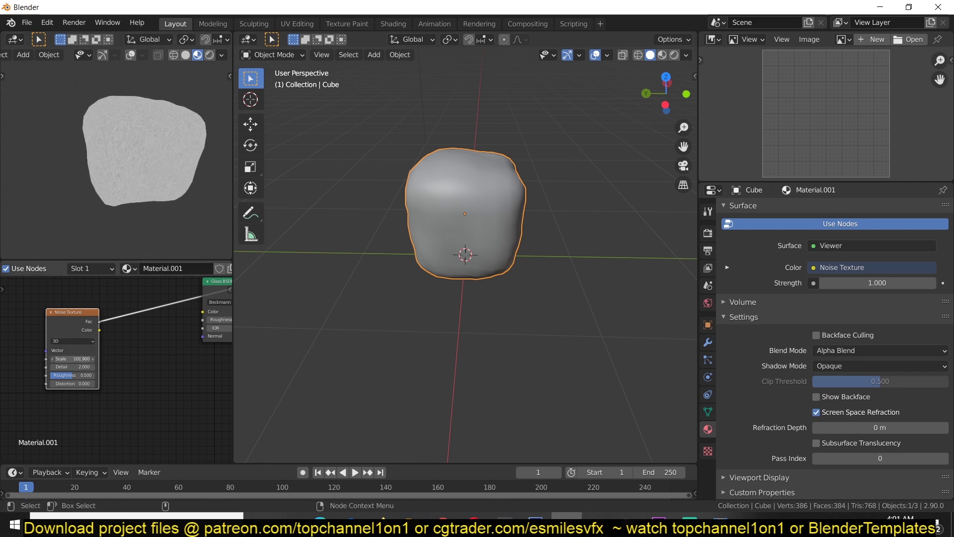
middle_drag(138, 219, 124, 162)
middle_drag(40, 341, 67, 341)
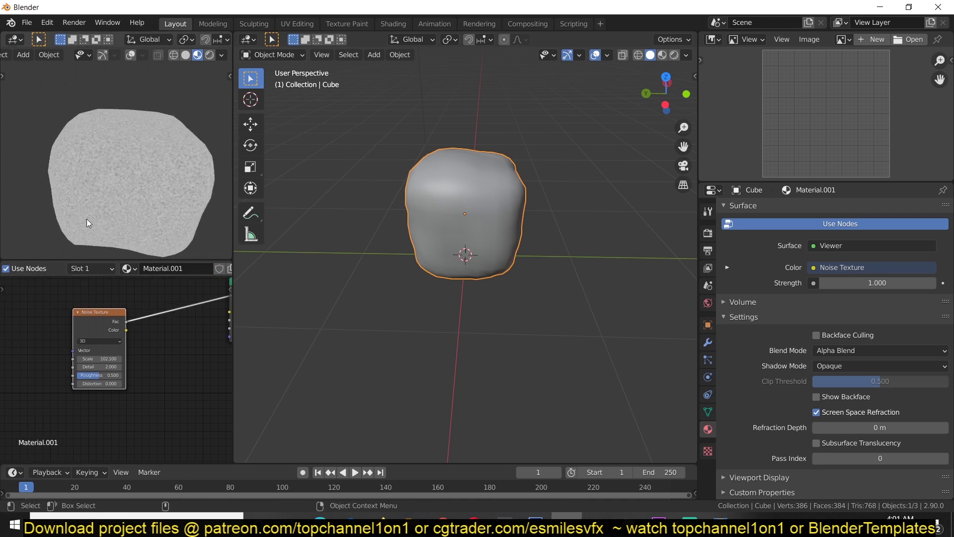
scroll(115, 195, up, 5)
scroll(121, 178, down, 3)
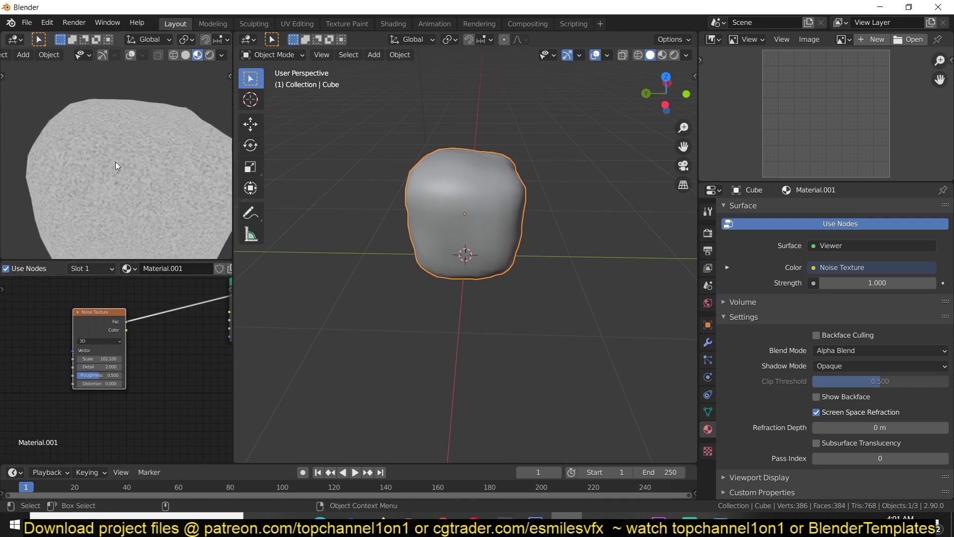
Duplicate the Noise Texture below the original, preview the copy and set its scale to 12.4.
drag(107, 314, 32, 289)
scroll(31, 308, down, 2)
key(shift+d)
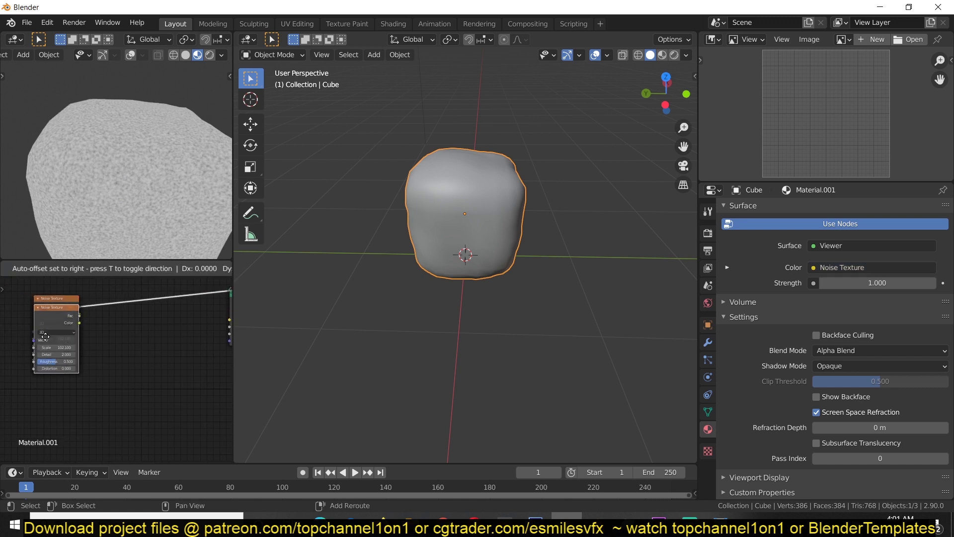
click(40, 392)
ctrl+shift+click(42, 390)
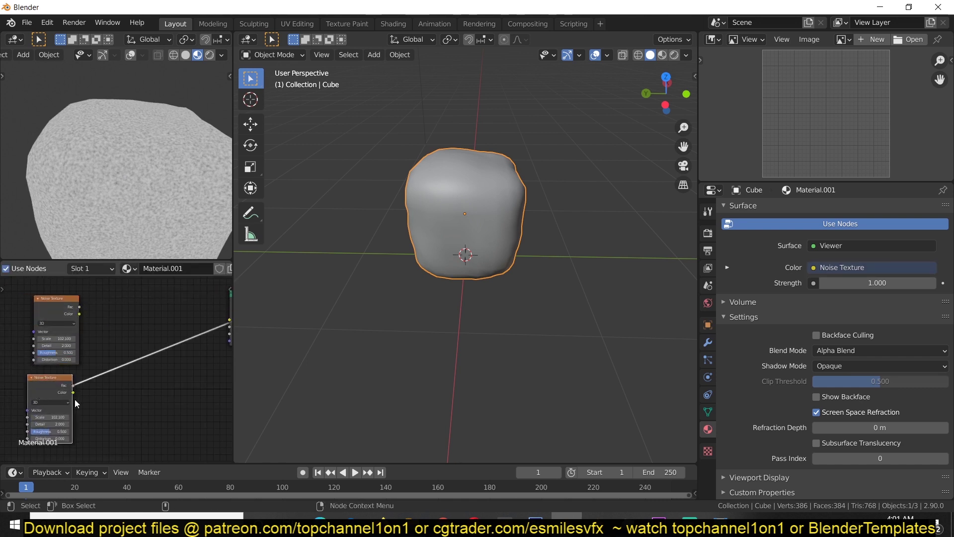
mouse_move(56, 417)
mouse_down()
mouse_move(67, 417)
mouse_move(42, 417)
mouse_move(68, 404)
mouse_up()
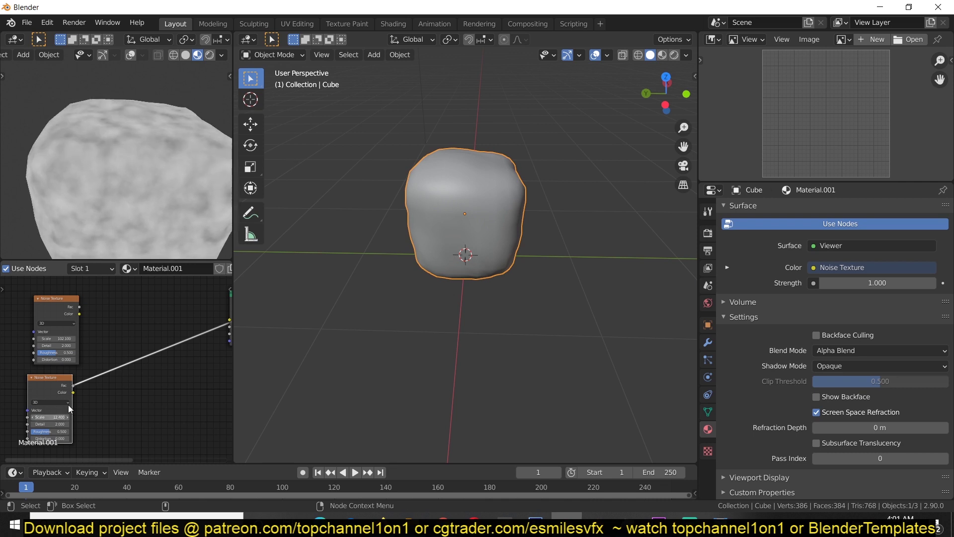
Combine the two Noise Textures in a Mix node, with its blend type set to Color Burn and its factor to 1.
scroll(112, 356, down, 1)
key(shift+a)
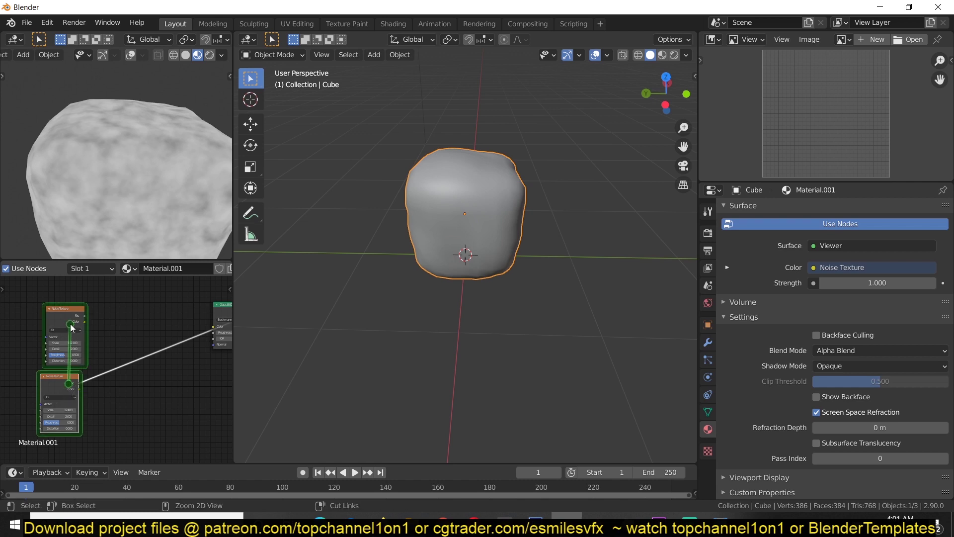
ctrl+shift+right_drag(70, 324, 71, 320)
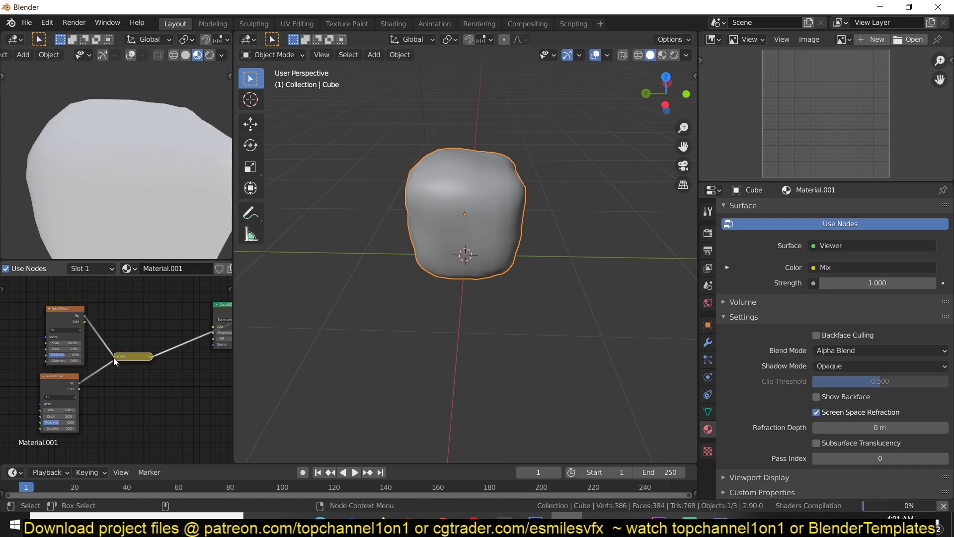
key(h)
scroll(124, 364, up, 2)
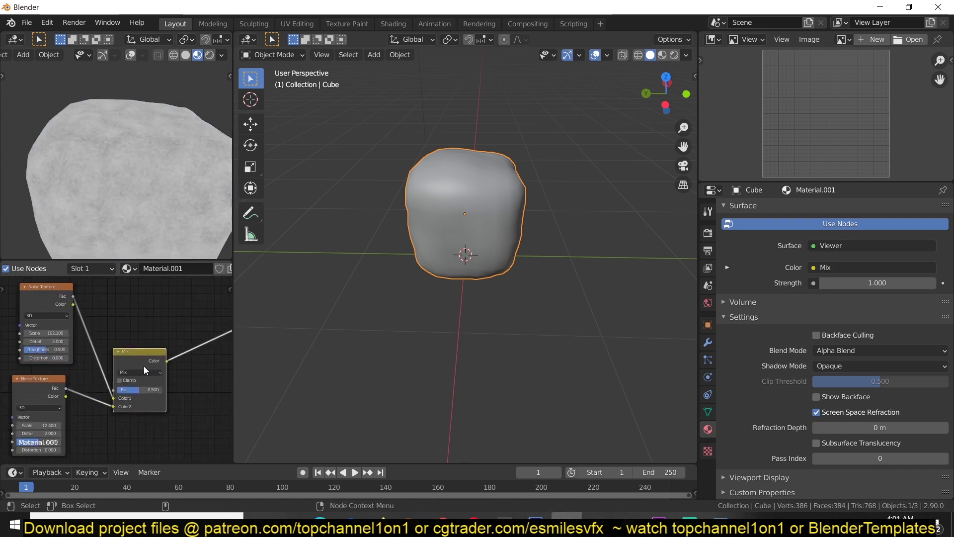
click(144, 372)
click(144, 330)
Add a Bump node below the Glass BSDF and connect the Color Burn node's color output to its Height.
key(shift+a)
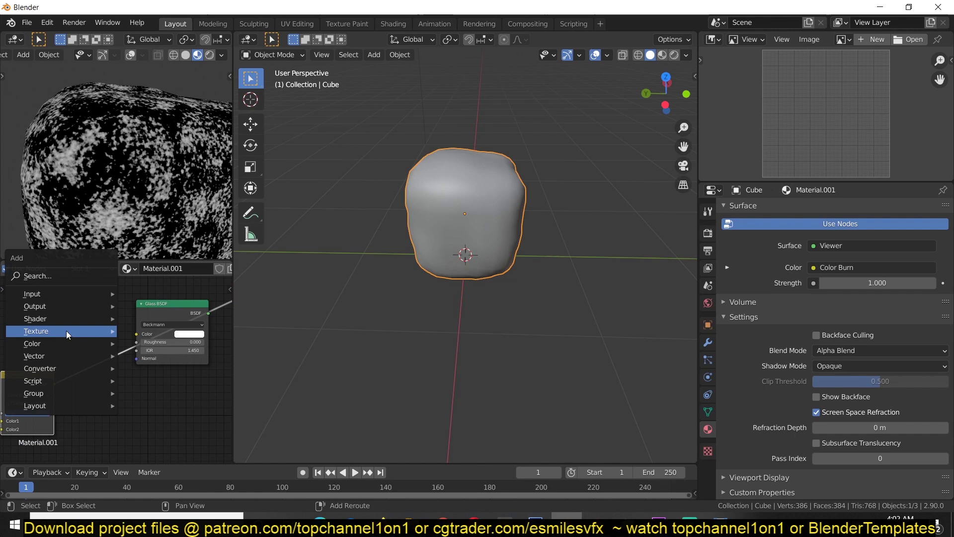
mouse_move(90, 358)
click(143, 356)
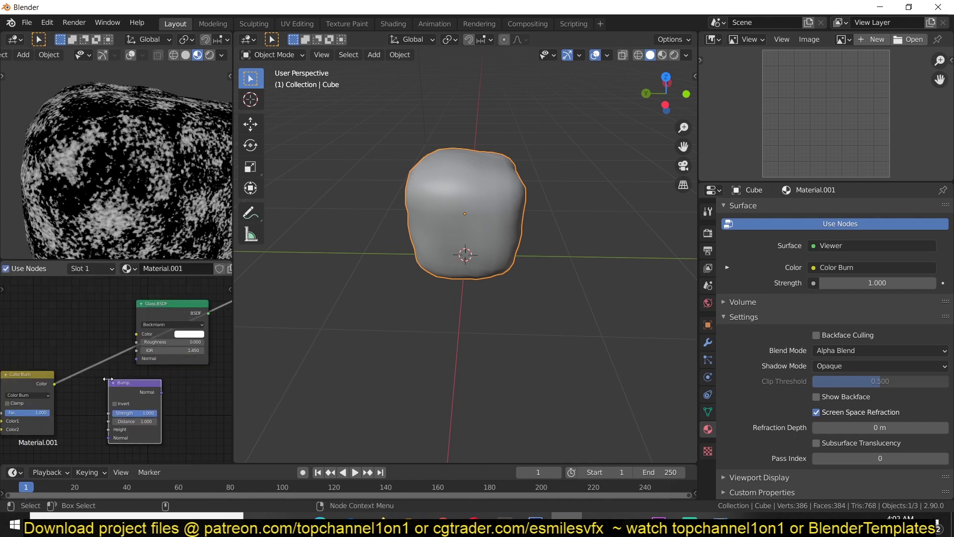
drag(54, 384, 109, 429)
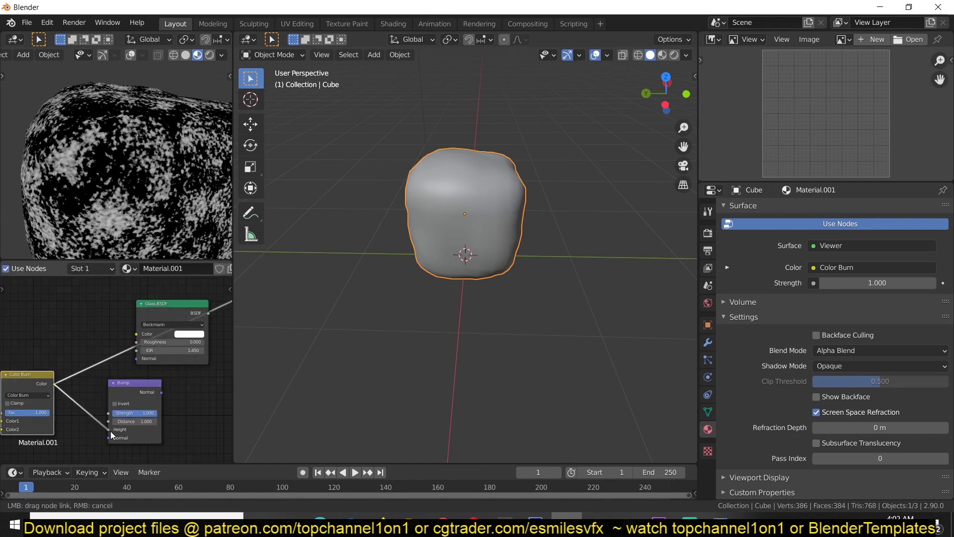
Connect the Bump node's Normal output to the Glass BSDF's Normal input and preview the glass shader on the cube.
drag(161, 392, 137, 358)
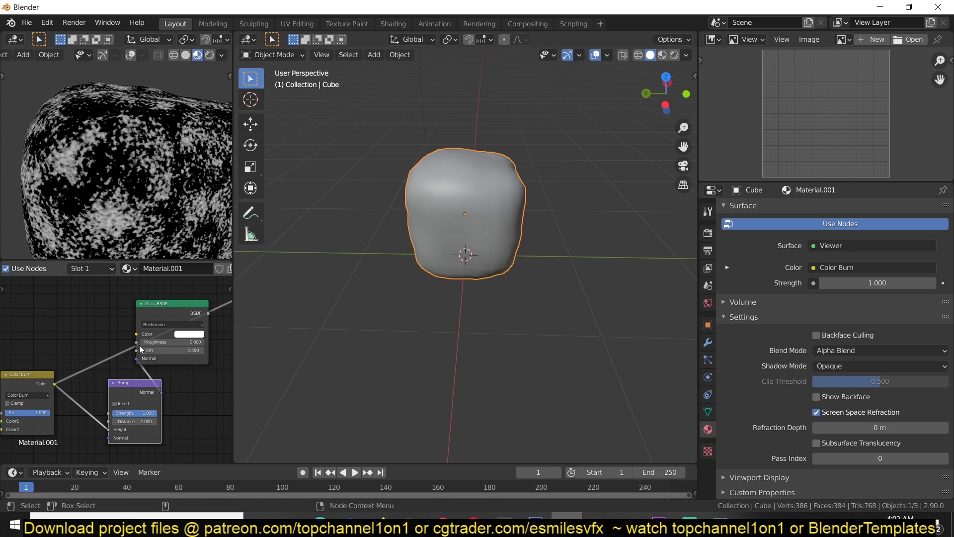
ctrl+shift+click(166, 315)
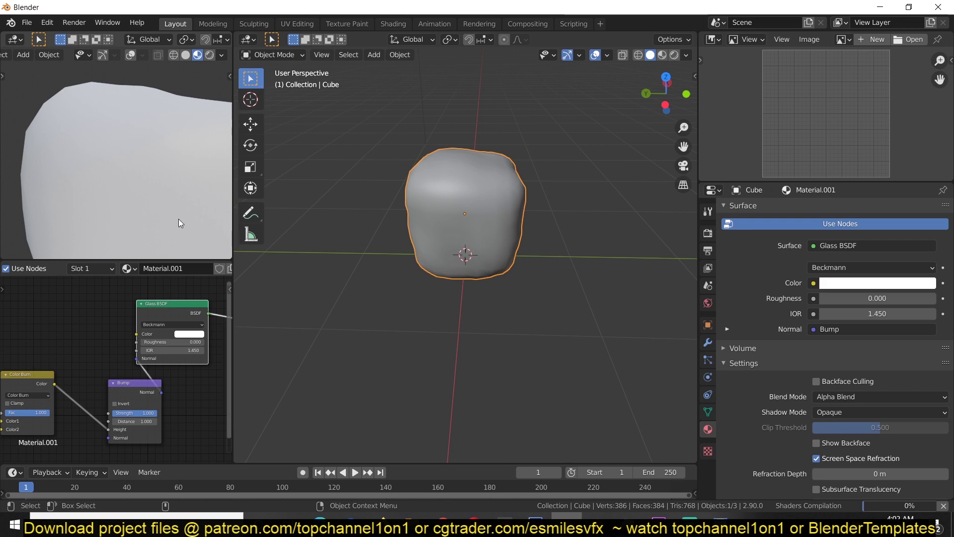
middle_drag(146, 192, 85, 192)
scroll(134, 202, down, 5)
scroll(85, 193, up, 3)
middle_drag(174, 376, 182, 340)
scroll(170, 379, up, 2)
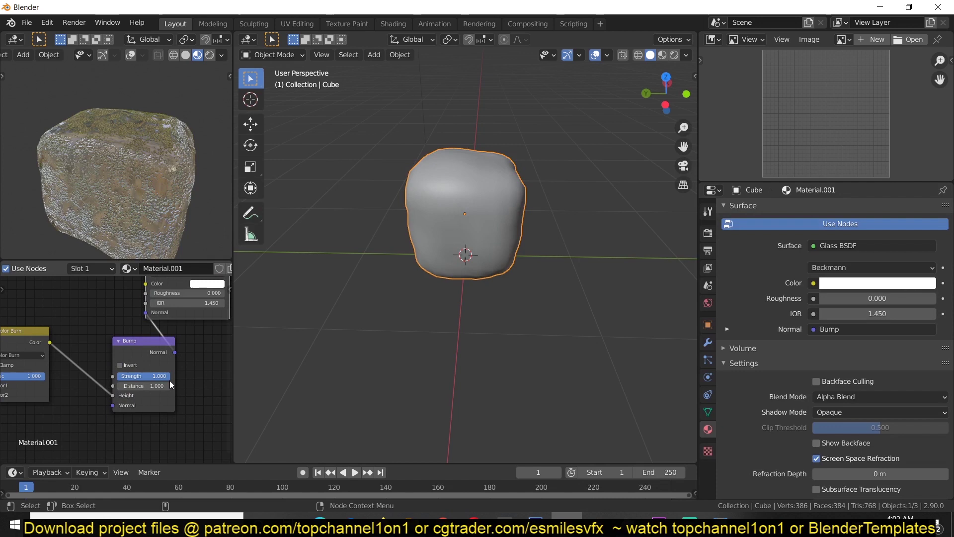
Set the Bump strength to 0.553 with Invert enabled, and connect the Color Burn output to the Glass BSDF's Roughness.
mouse_move(164, 376)
mouse_down()
mouse_move(131, 376)
mouse_move(146, 376)
mouse_up()
drag(51, 343, 64, 335)
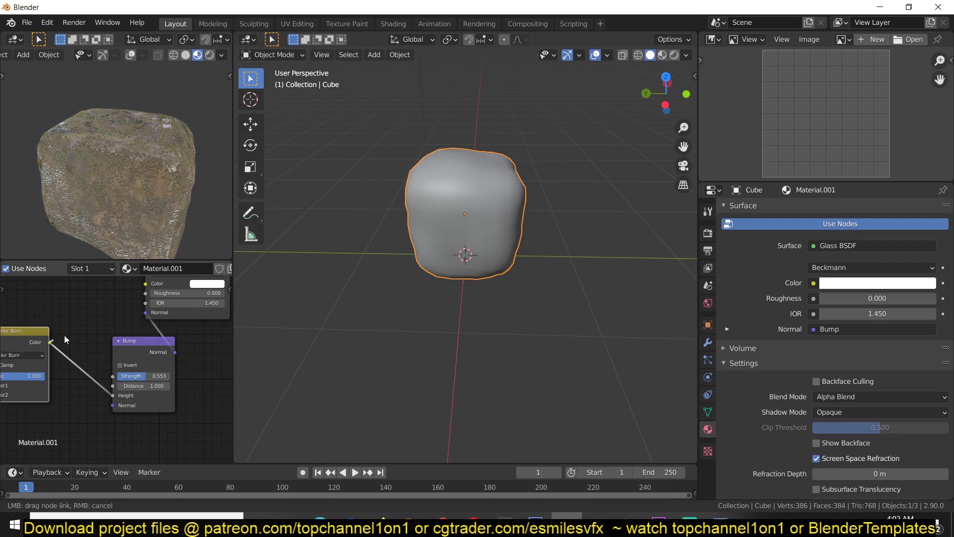
drag(149, 289, 147, 292)
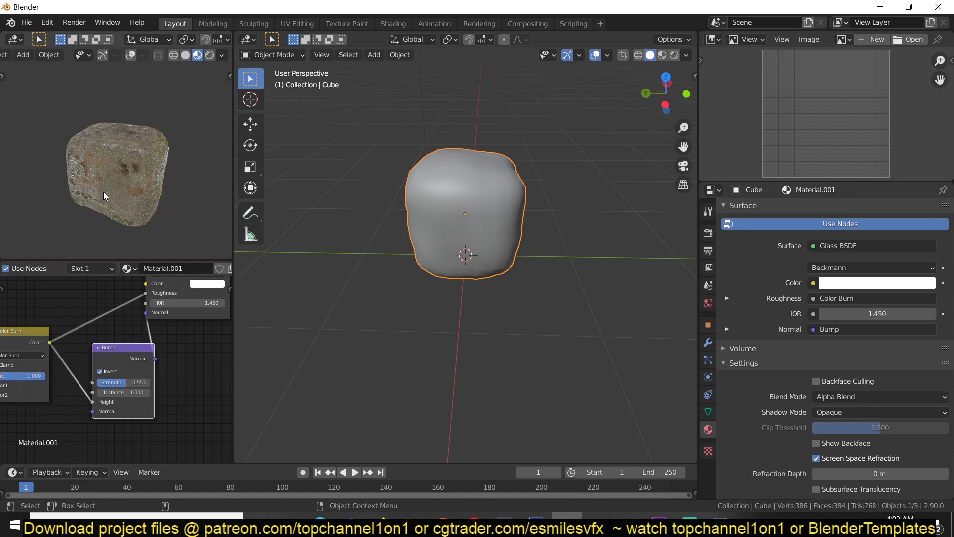
Refine the bump detail with a Bump strength of 0.120, a scale of 7.9 for the lower Noise Texture and a Color Burn factor of 0.980.
scroll(190, 331, up, 2)
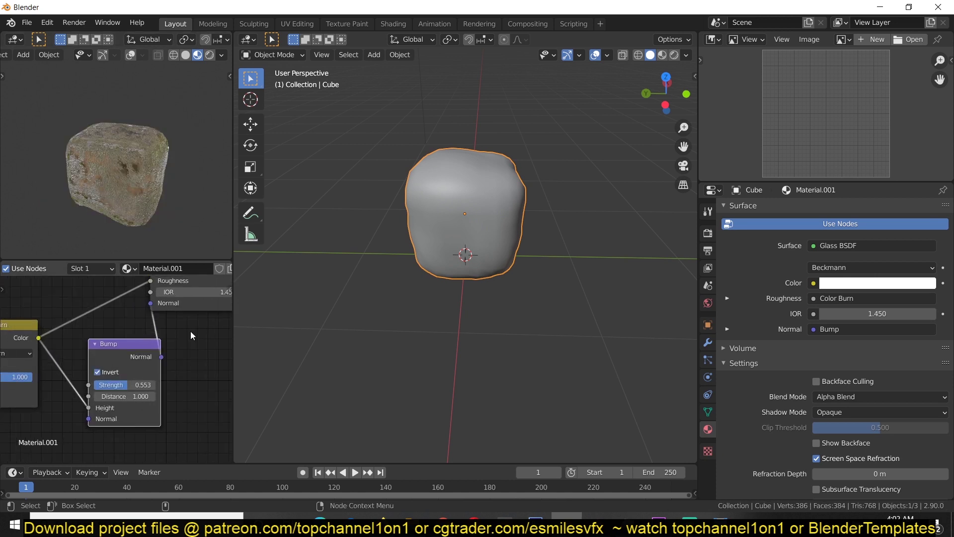
drag(124, 383, 108, 383)
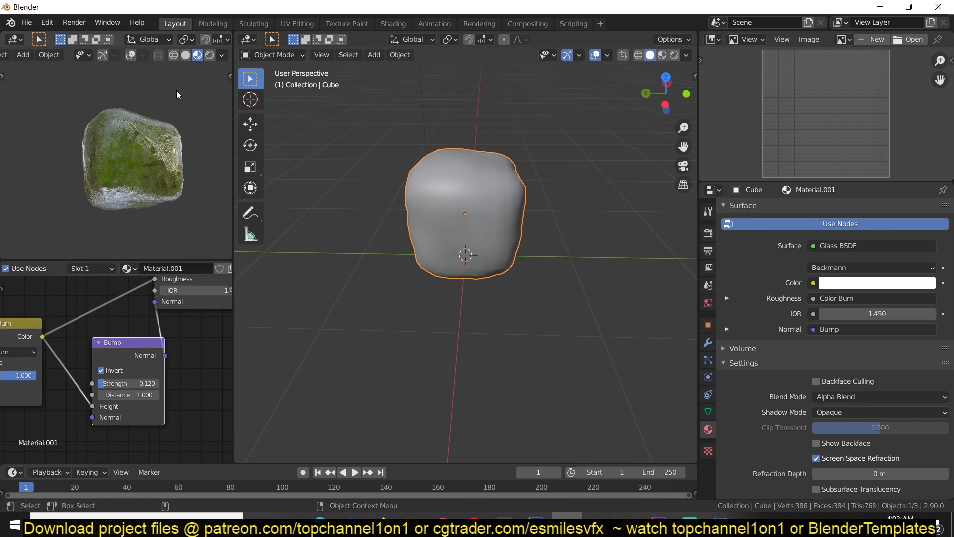
middle_drag(177, 91, 103, 183)
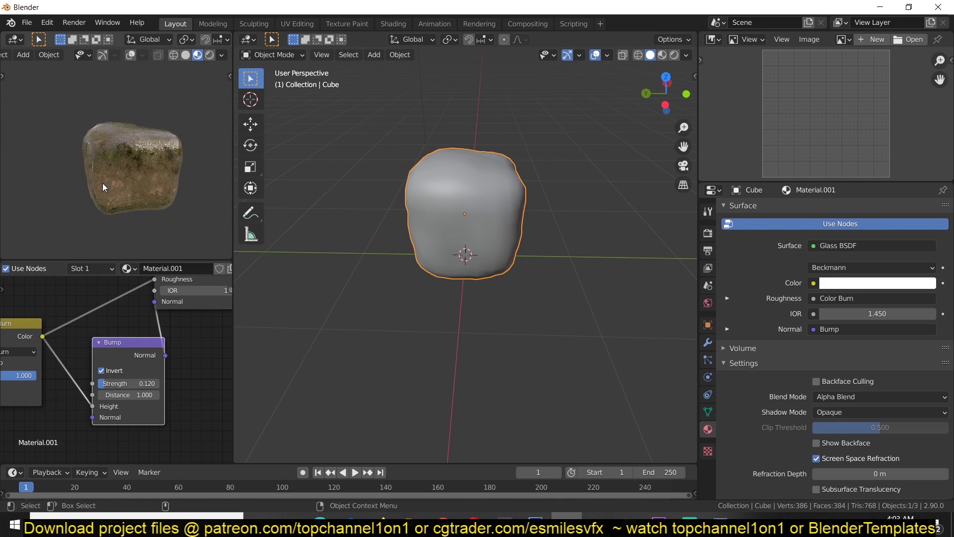
scroll(98, 202, up, 1)
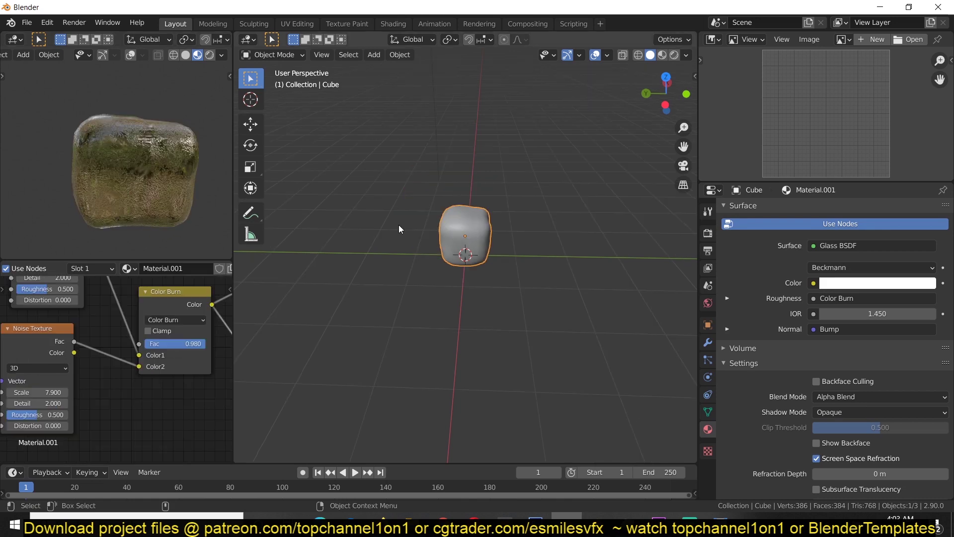
Duplicate the ice cube twice and arrange the rotated copies close together with the original.
middle_drag(398, 225, 390, 217)
key(KP_7)
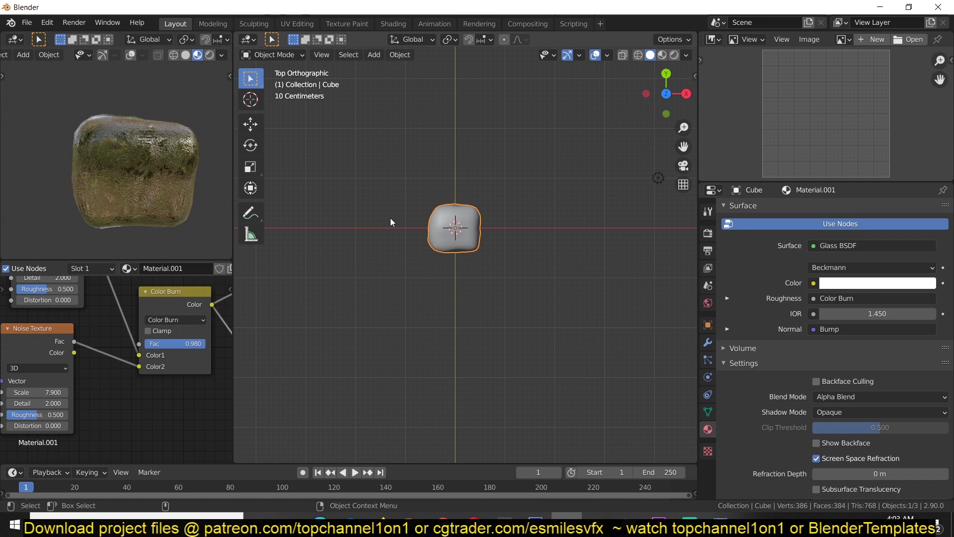
key(shift+d)
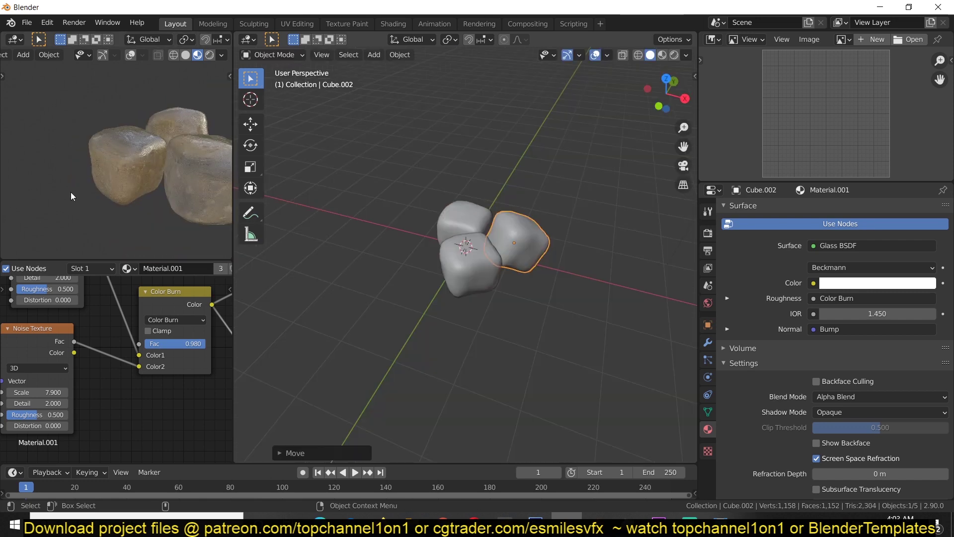
middle_drag(70, 192, 174, 196)
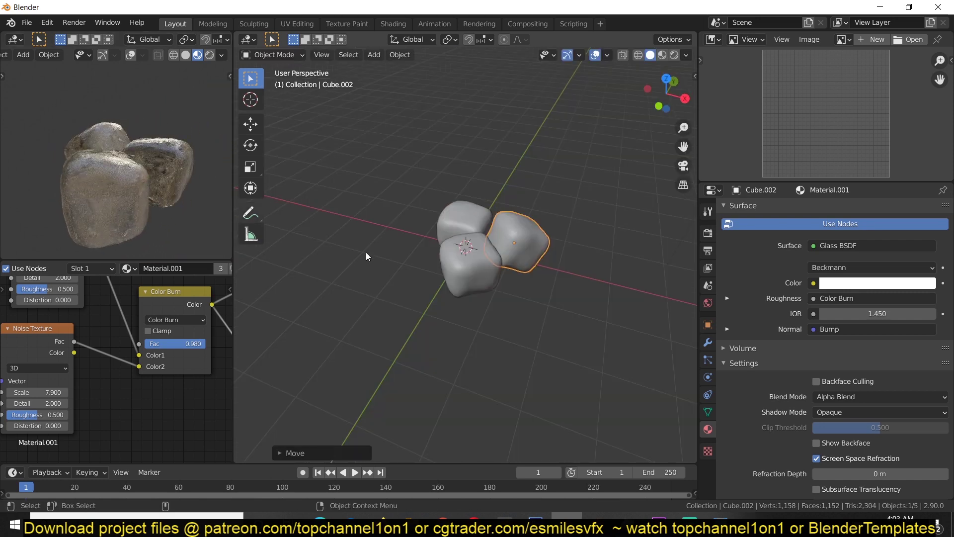
Add a plane under the three ice cubes and scale it up into a wide floor.
key(shift+a)
click(428, 242)
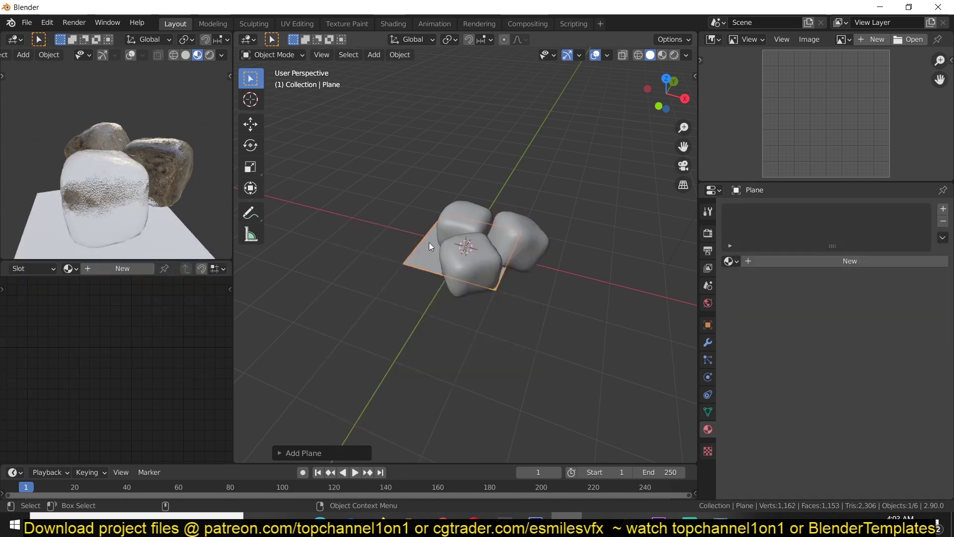
key(s)
click(580, 242)
middle_drag(579, 242, 597, 242)
Extrude two adjacent edges of the plane upward into walls and bevel the corners into a curved backdrop with several segments.
key(Tab)
key(e)
click(545, 132)
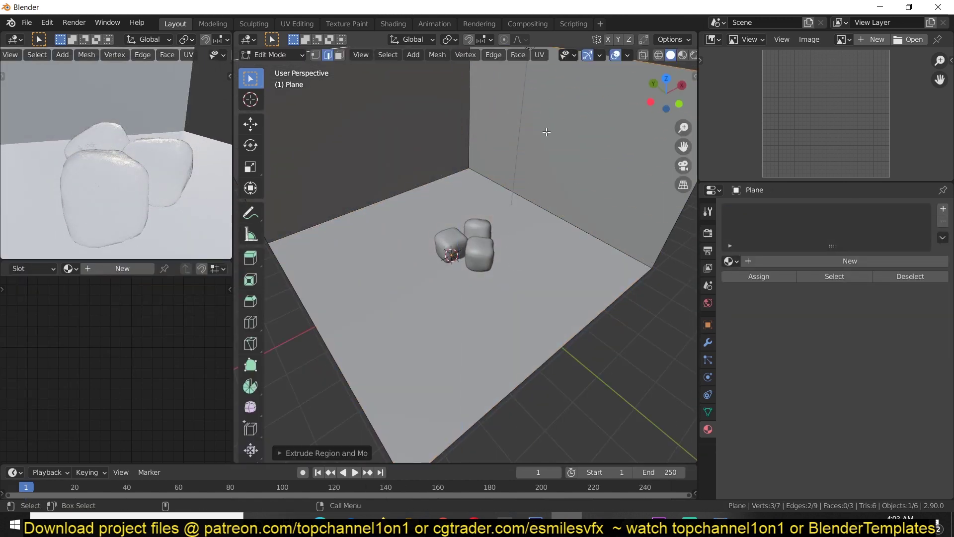
key(ctrl+b)
scroll(581, 333, up, 6)
click(581, 333)
key(Tab)
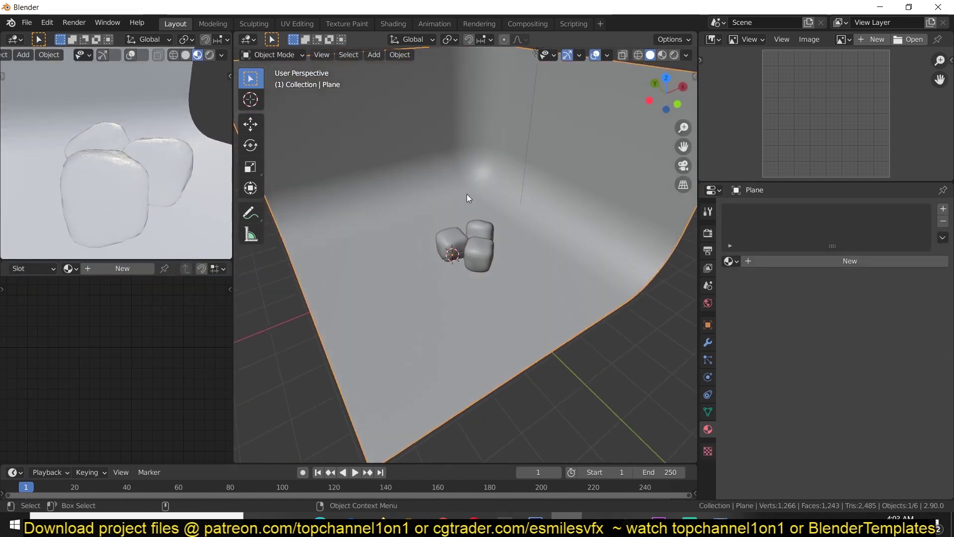
Enable Bloom in the Eevee render settings and make the material preview use the scene lights.
click(707, 233)
click(732, 307)
scroll(493, 207, down, 3)
click(221, 54)
middle_drag(493, 207, 443, 179)
click(196, 112)
scroll(453, 183, up, 3)
scroll(494, 152, down, 3)
Move the light close above the ice cubes and turn it into an area light, with a duplicate lighting them from the side.
click(521, 140)
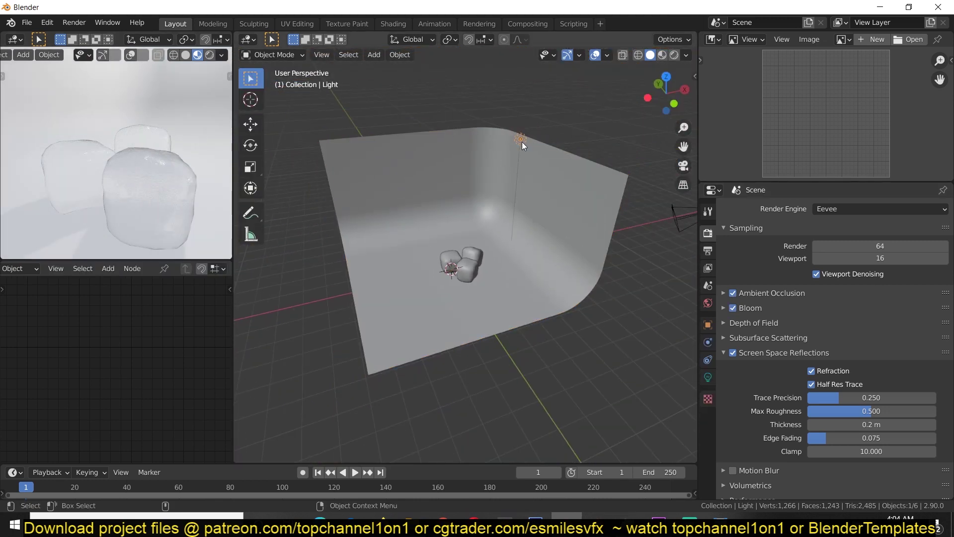
key(g)
click(466, 227)
scroll(471, 243, up, 1)
middle_drag(471, 244, 512, 226)
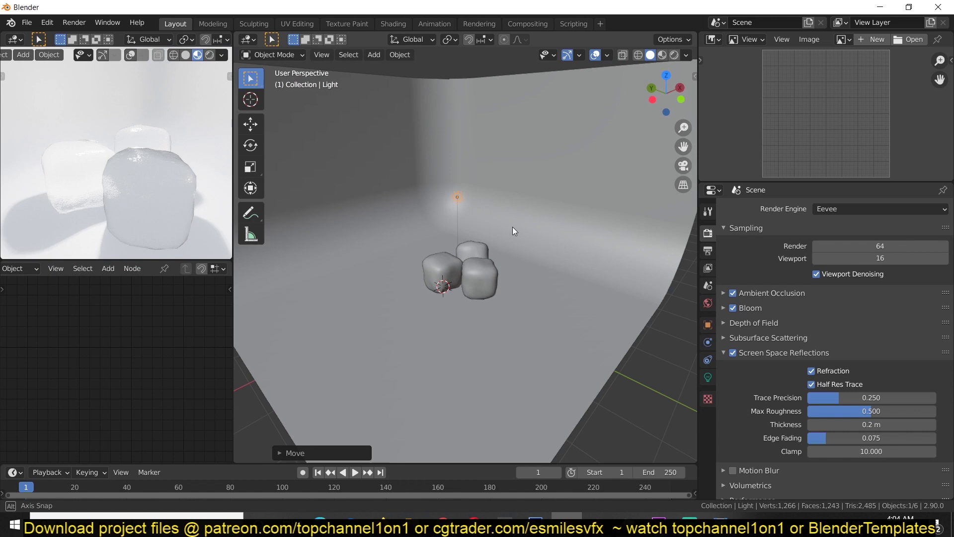
click(708, 377)
click(919, 261)
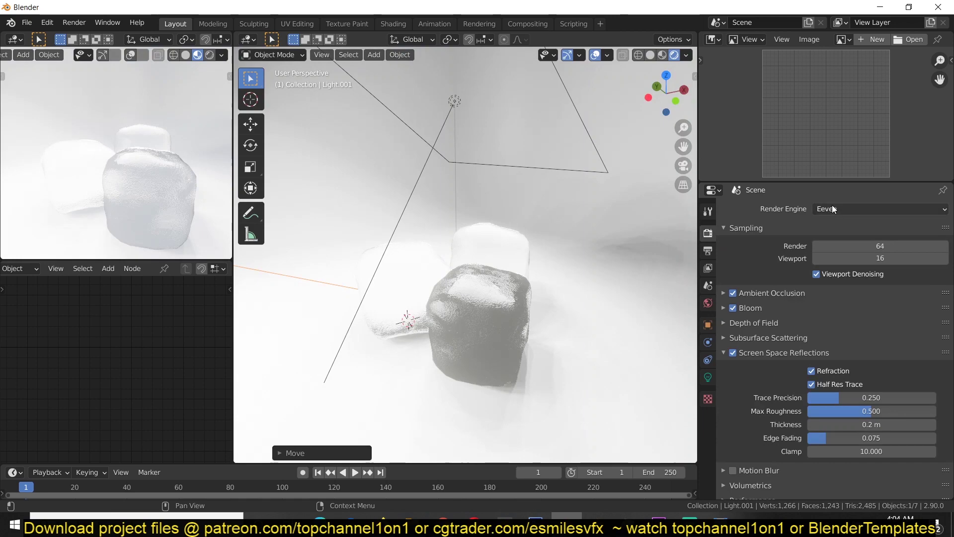
Switch rendering to Cycles with GPU Compute and denoising, and limit the rendered preview to a region around the cubes with overlays hidden.
click(832, 206)
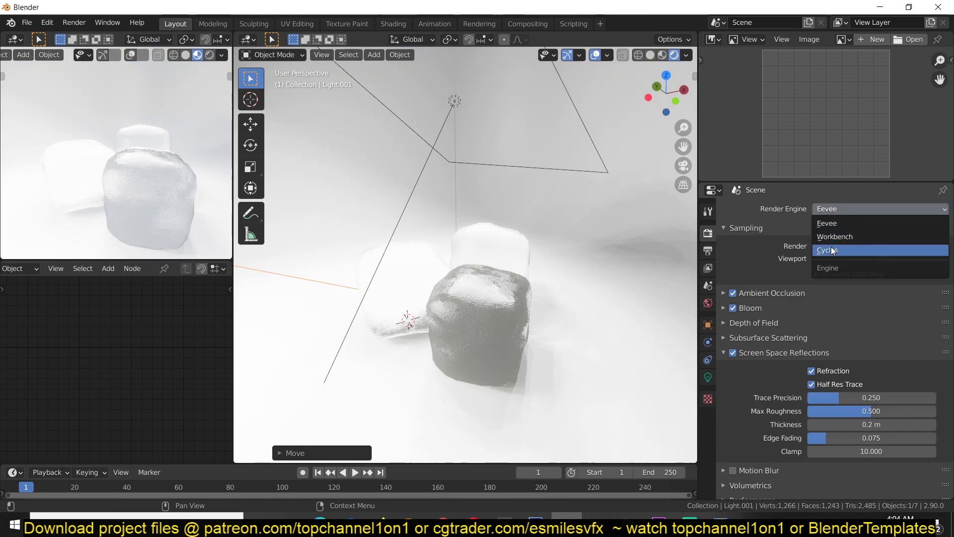
click(831, 247)
key(ctrl+b)
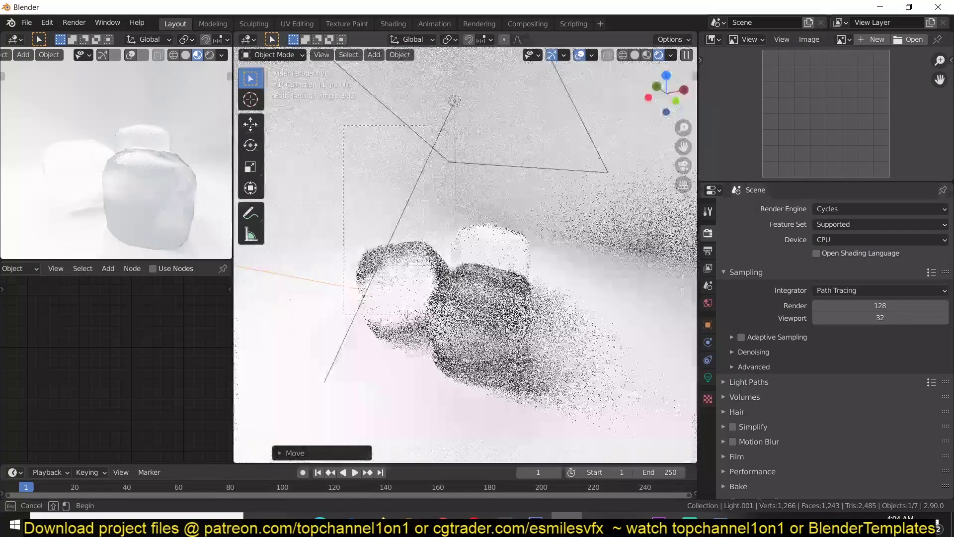
drag(344, 125, 582, 413)
click(580, 55)
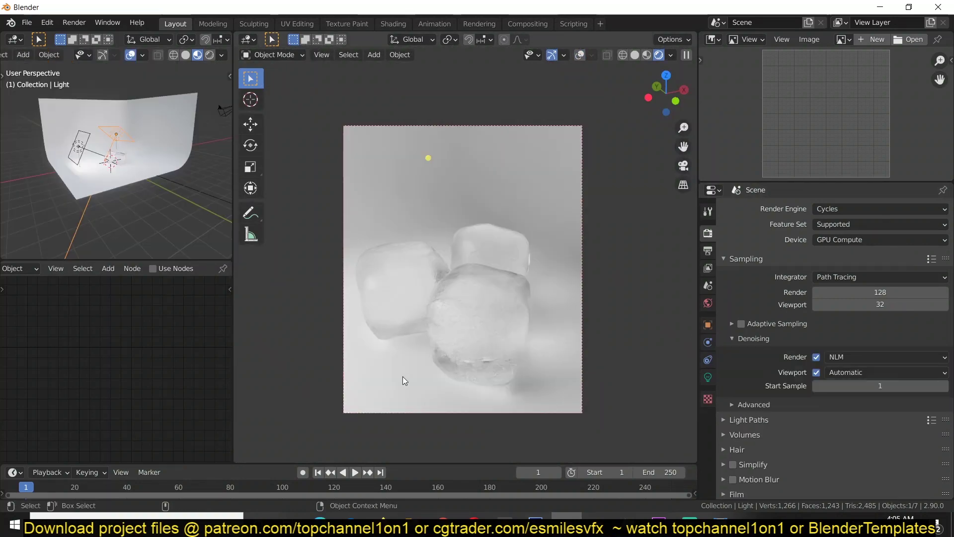
Give the backdrop plane a new material with a dark grey base color.
click(148, 159)
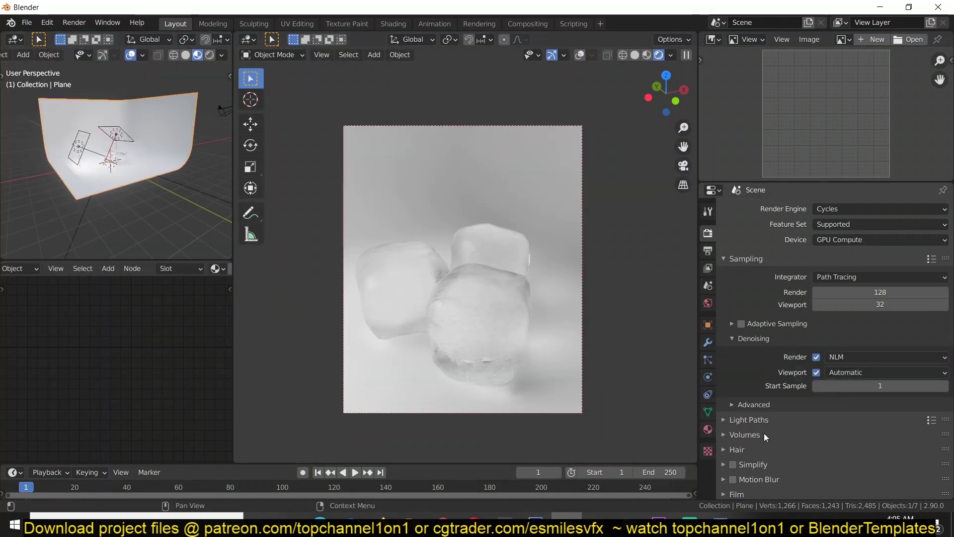
scroll(217, 271, down, 3)
click(212, 271)
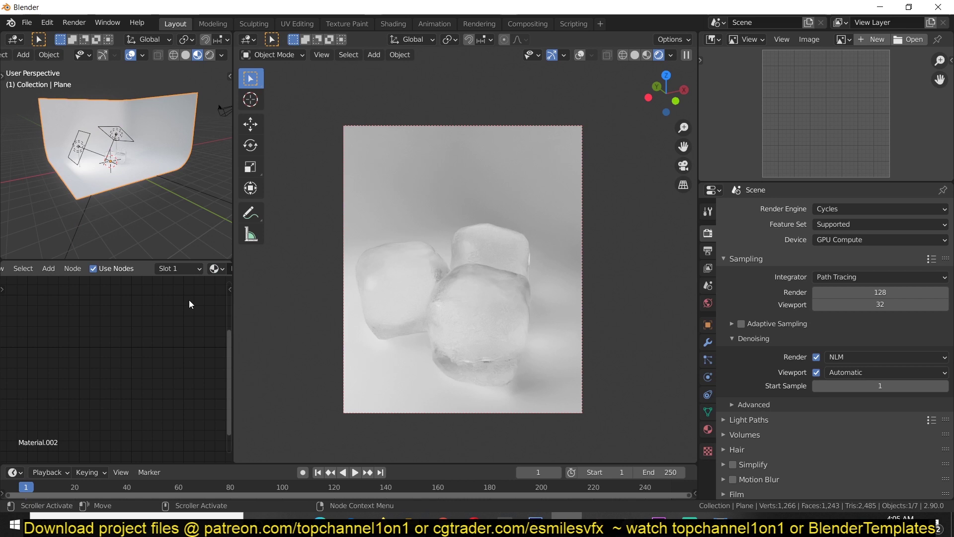
middle_drag(179, 322, 90, 349)
key(Home)
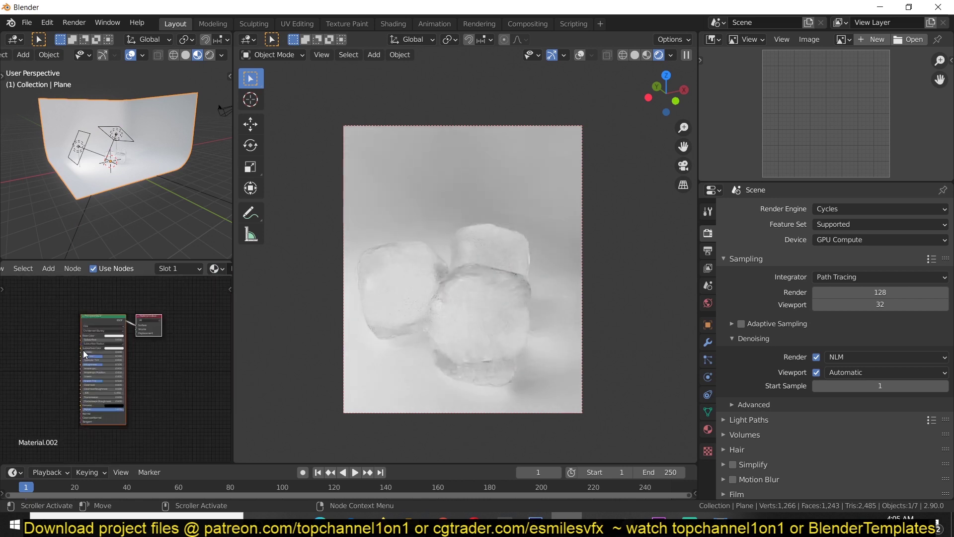
scroll(153, 386, up, 9)
middle_drag(154, 385, 134, 345)
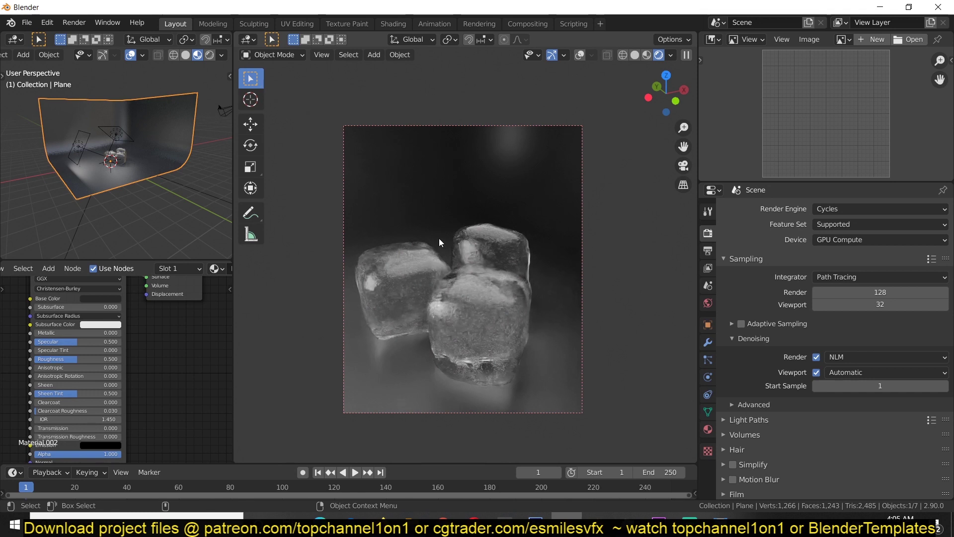
Align the camera with a close view of the three ice cubes.
key(KP_0)
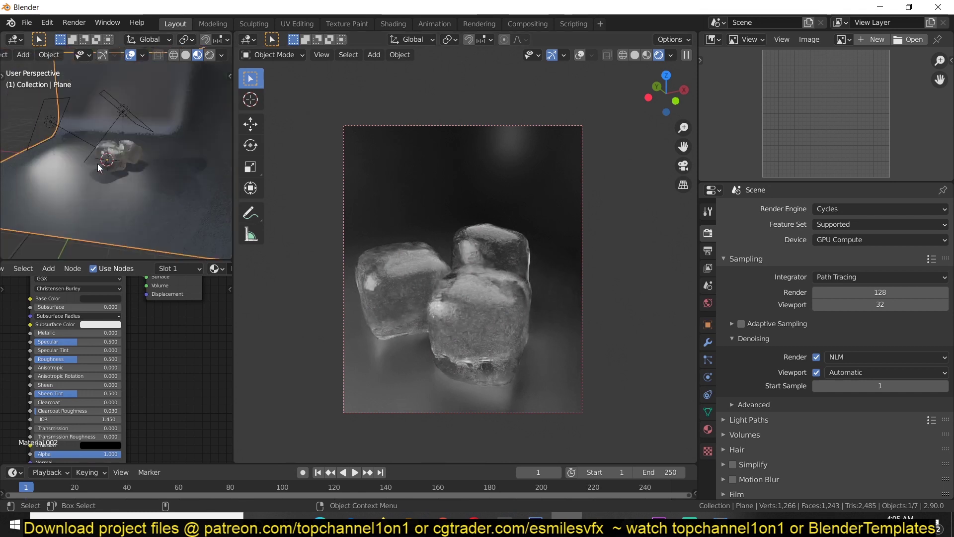
middle_drag(121, 173, 90, 171)
scroll(90, 171, down, 8)
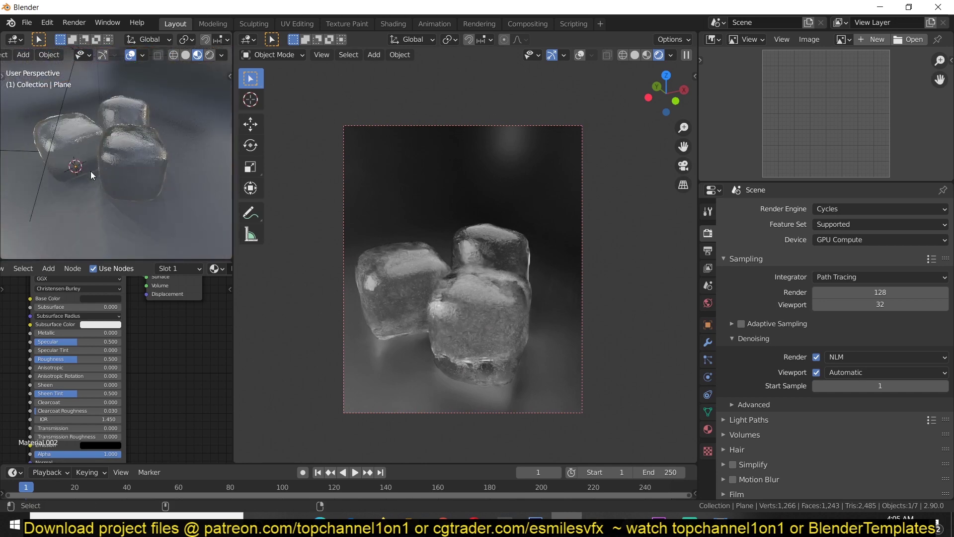
key(KP_0)
scroll(91, 171, down, 4)
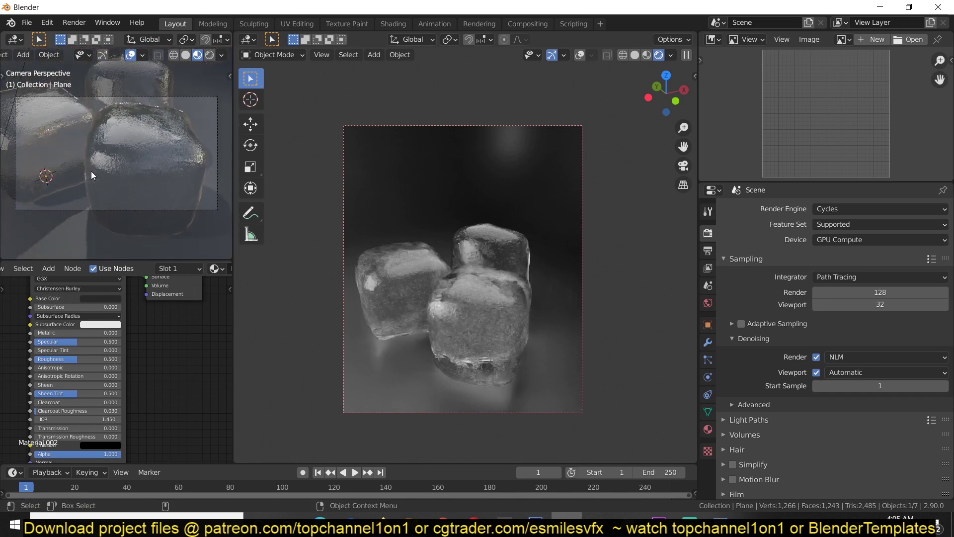
Move the camera back along its local Z axis so that all three ice cubes fit in the frame.
click(179, 117)
key(g)
key(z)
key(z)
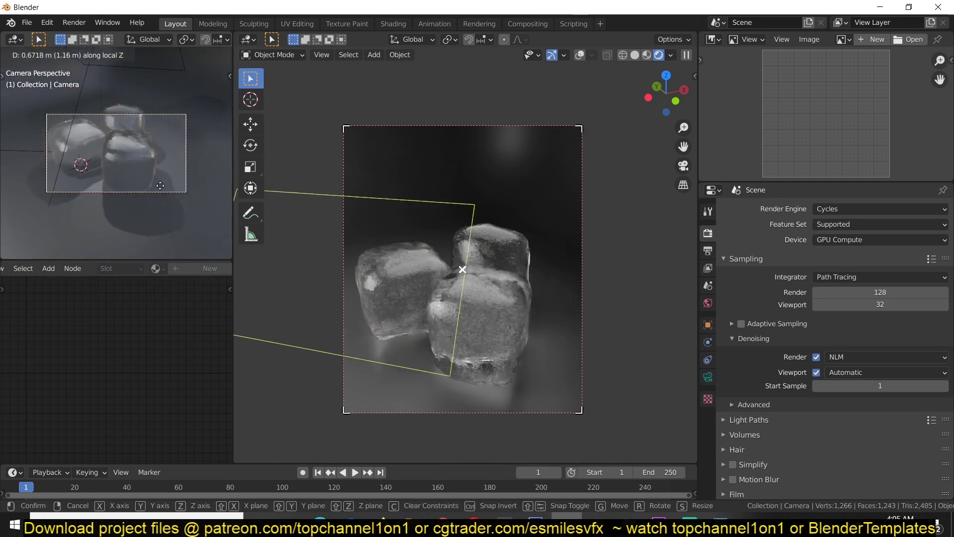
click(168, 185)
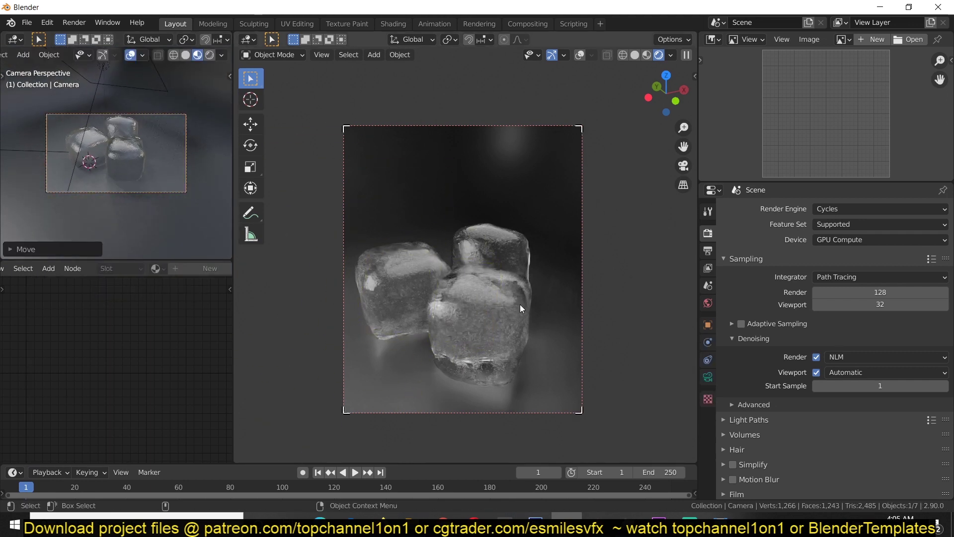
Switch the main viewport to solid shading from the top and display the objects in random colors.
key(z)
click(644, 308)
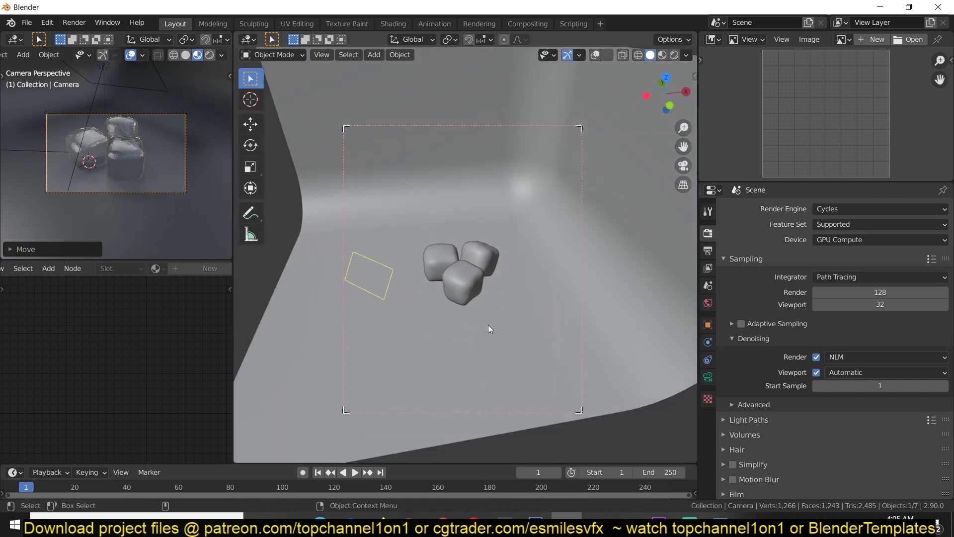
key(KP_0)
key(KP_7)
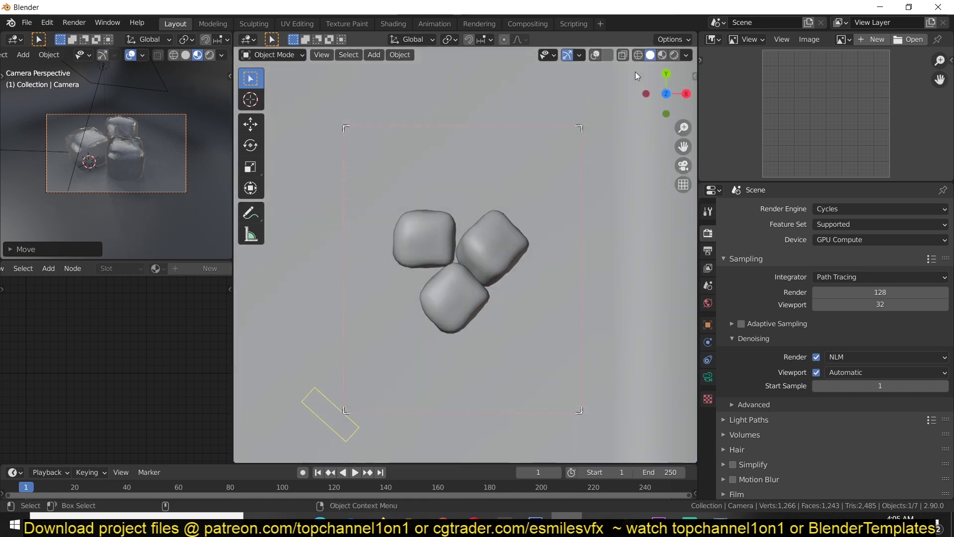
click(687, 55)
click(680, 221)
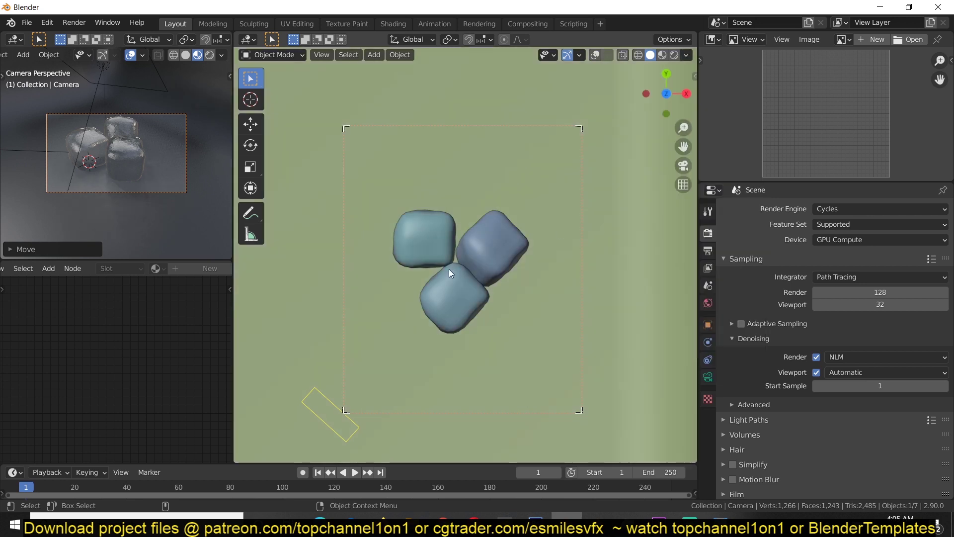
Place the 3D cursor beside the ice cubes, show the overlays again and add a plane at the cursor.
shift+right_click(415, 271)
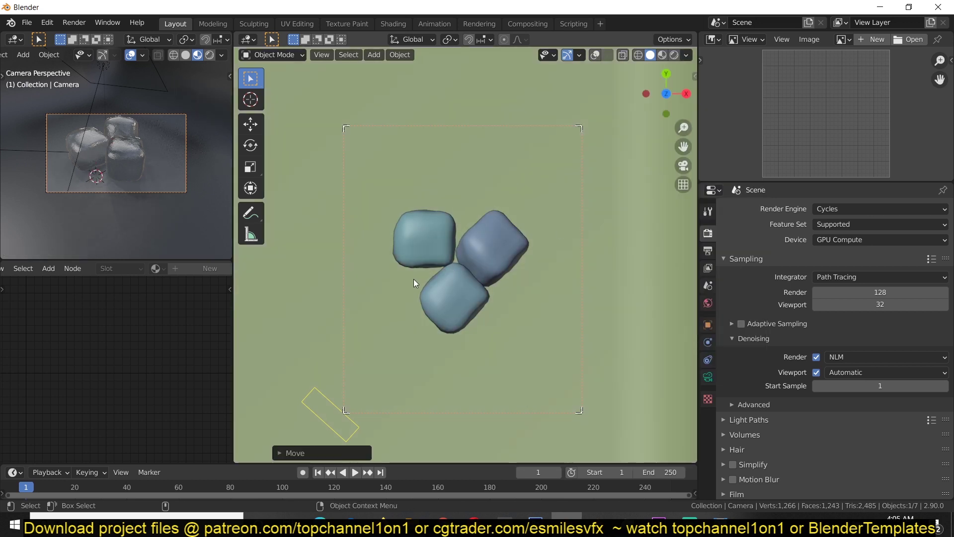
click(595, 55)
key(shift+a)
click(438, 260)
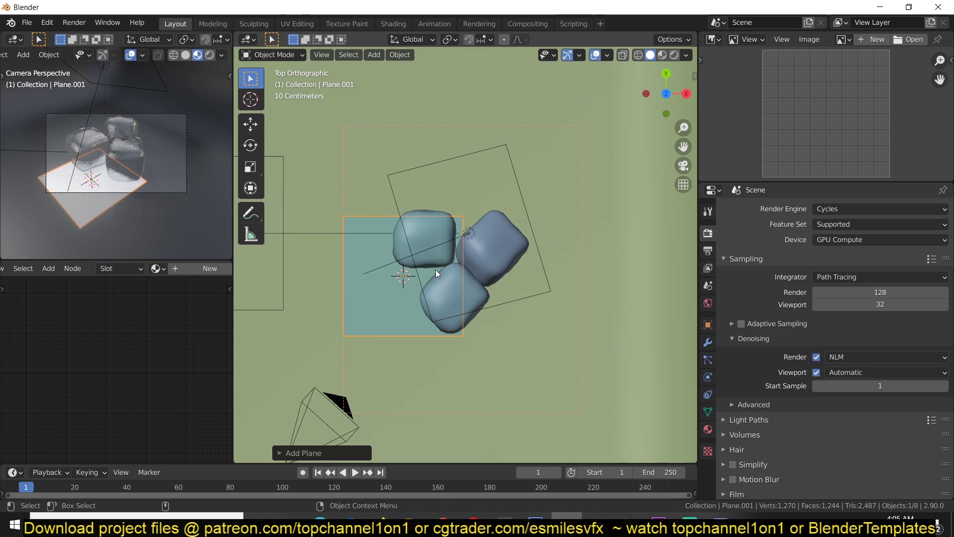
Scale the new plane down and round it into a disc with a level 2 Subdivision modifier.
key(s)
click(426, 295)
key(ctrl+2)
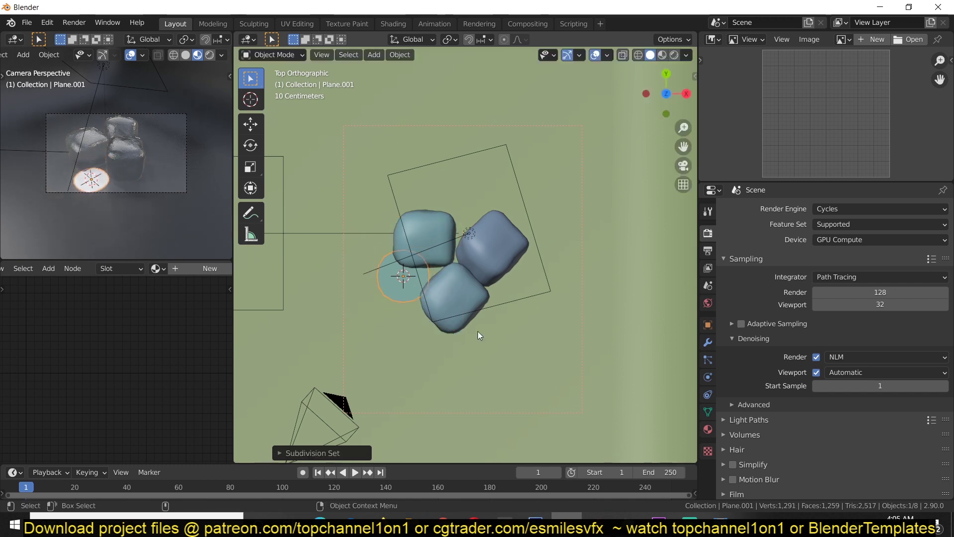
click(708, 342)
Adjust the disc's height along the Z axis relative to the floor beside the ice cubes.
middle_drag(442, 320, 478, 146)
scroll(464, 236, up, 4)
key(g)
key(z)
click(479, 253)
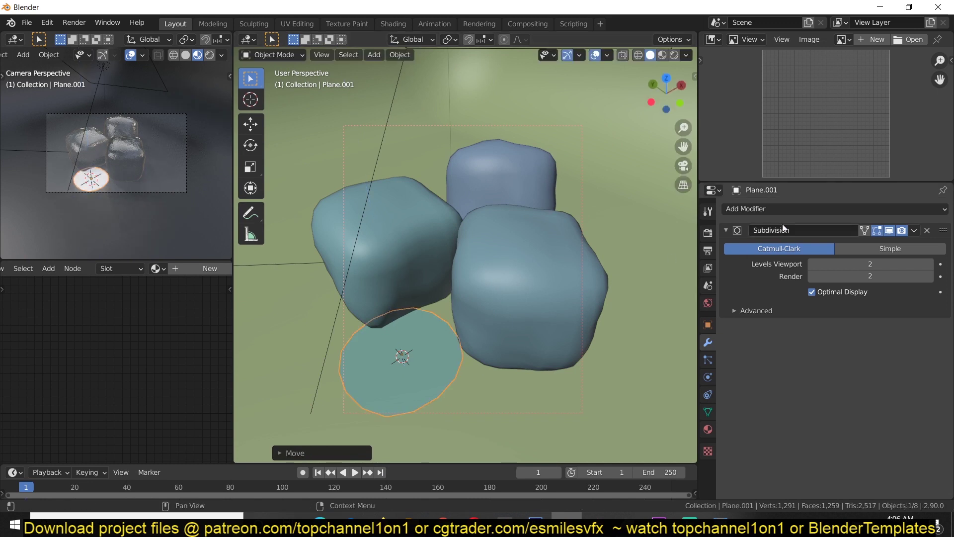
Add a Solidify modifier with 0.051 m thickness to the disc and place it above the Subdivision modifier.
click(807, 210)
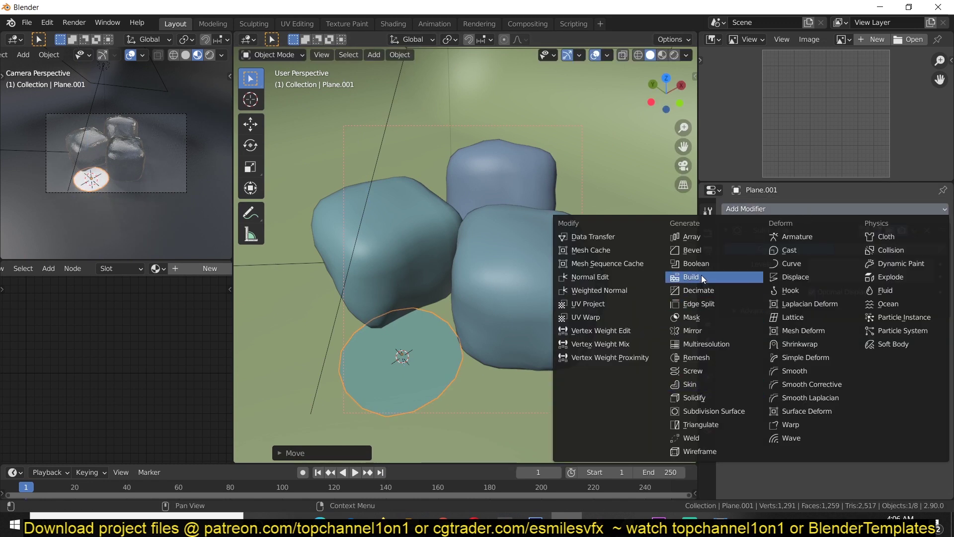
click(714, 398)
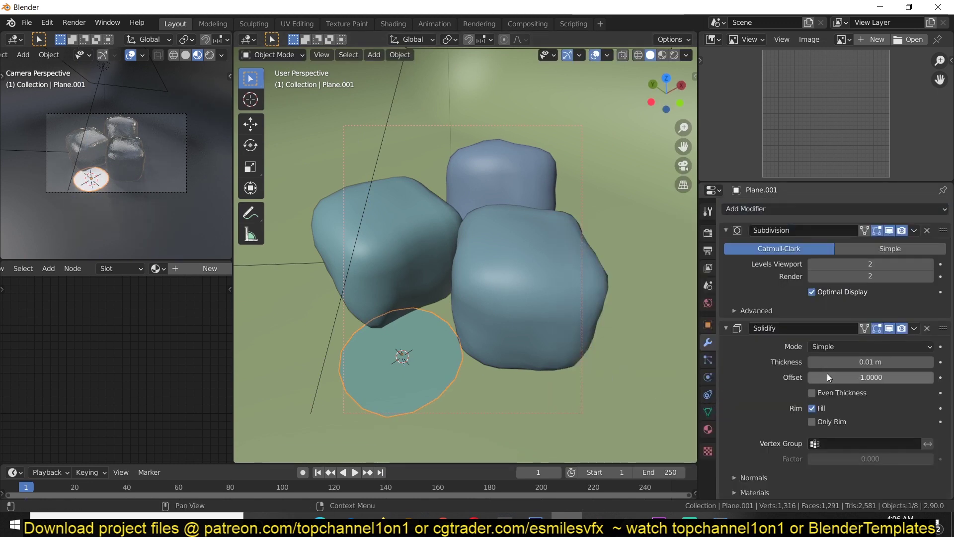
drag(870, 362, 892, 361)
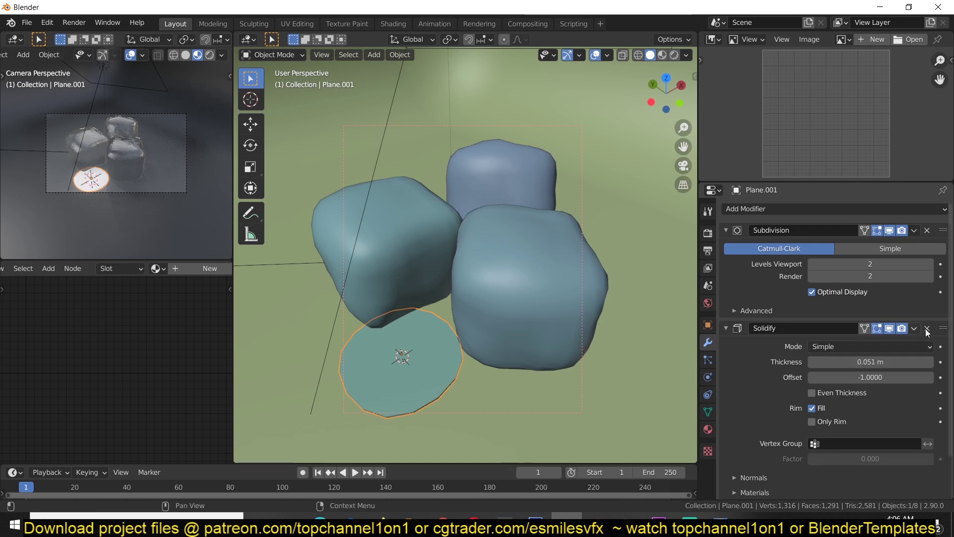
drag(942, 328, 937, 238)
drag(942, 328, 943, 230)
Shade the disc smooth and raise its Subdivision viewport and render levels to 3.
shift+middle_drag(409, 356, 466, 286)
right_click(466, 286)
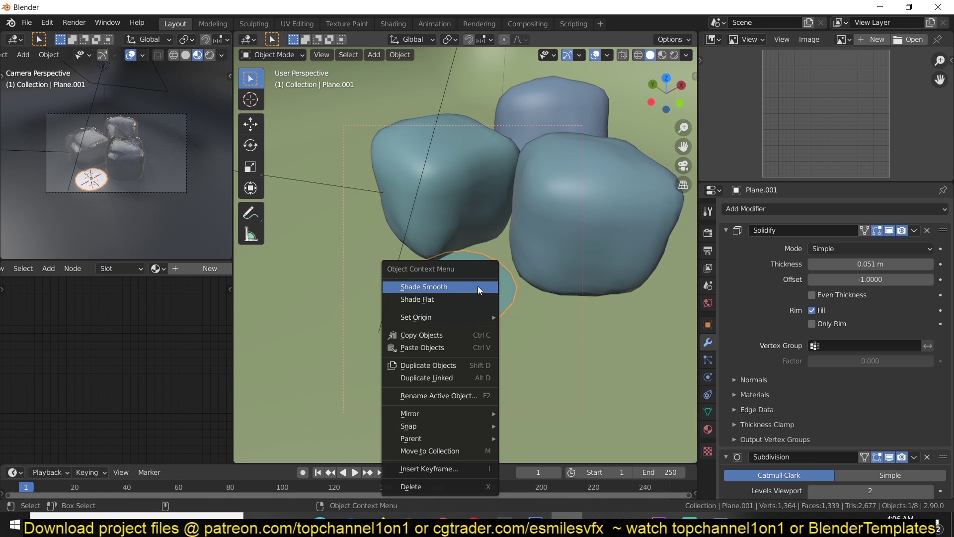
click(727, 229)
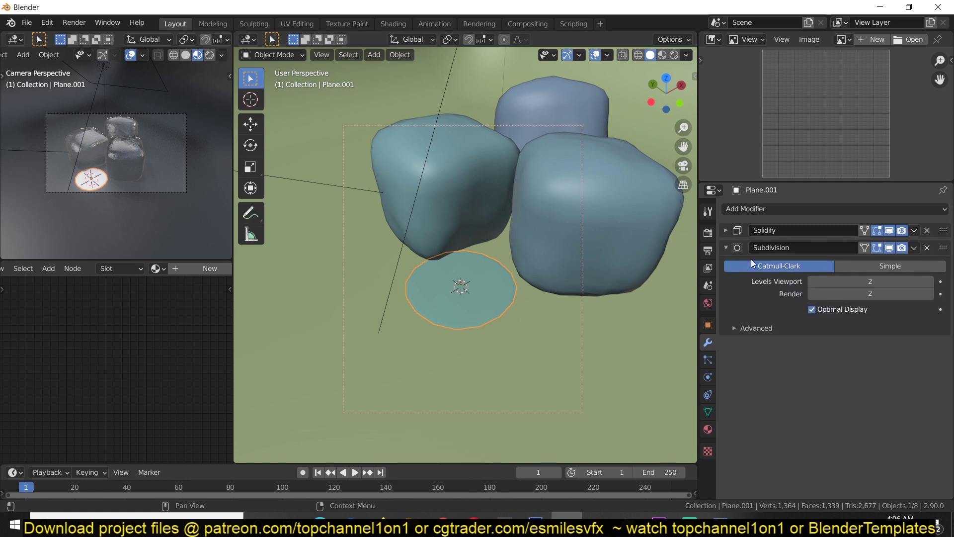
click(929, 281)
click(929, 293)
Edit the disc's mesh from the top and add two centered loop cuts in each direction.
key(KP_7)
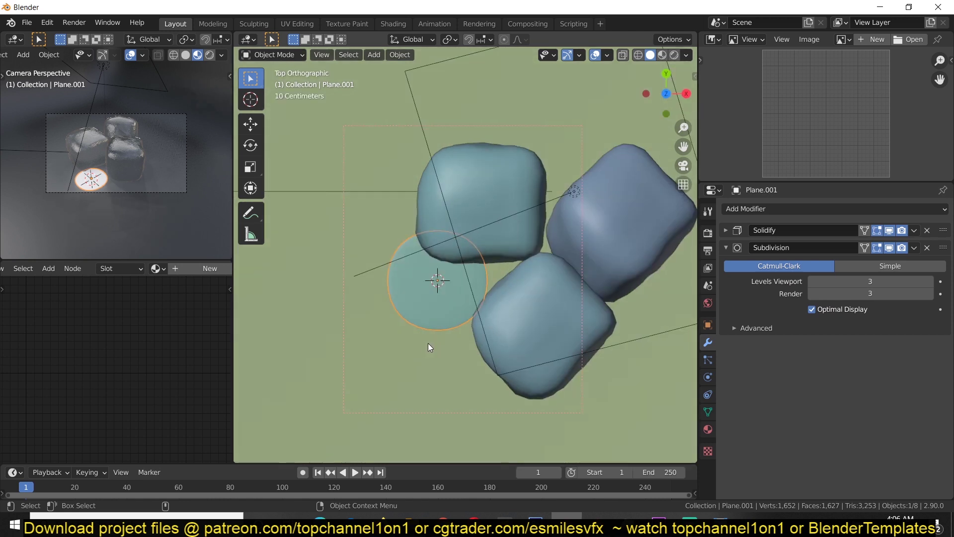
key(Tab)
key(ctrl+r)
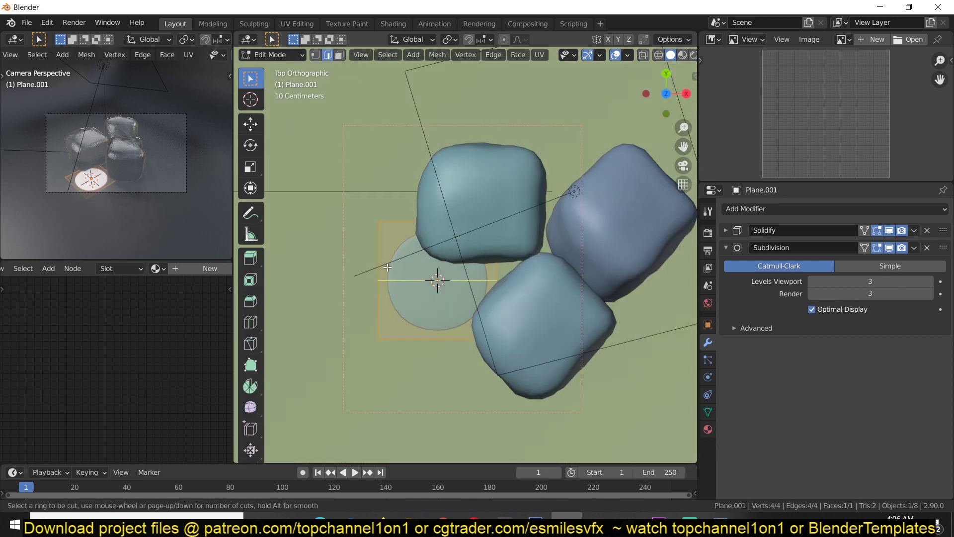
scroll(388, 267, up, 2)
click(388, 267)
right_click(388, 267)
key(ctrl+r)
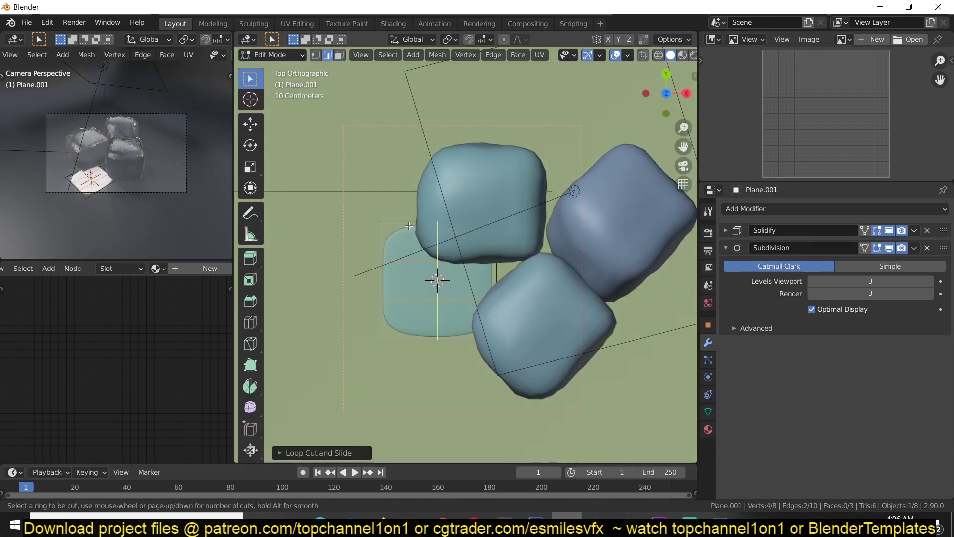
scroll(403, 303, up, 1)
click(402, 304)
right_click(402, 304)
Pull a vertex on the plane's outer left edge outward for an irregular outline and return to Object Mode.
key(1)
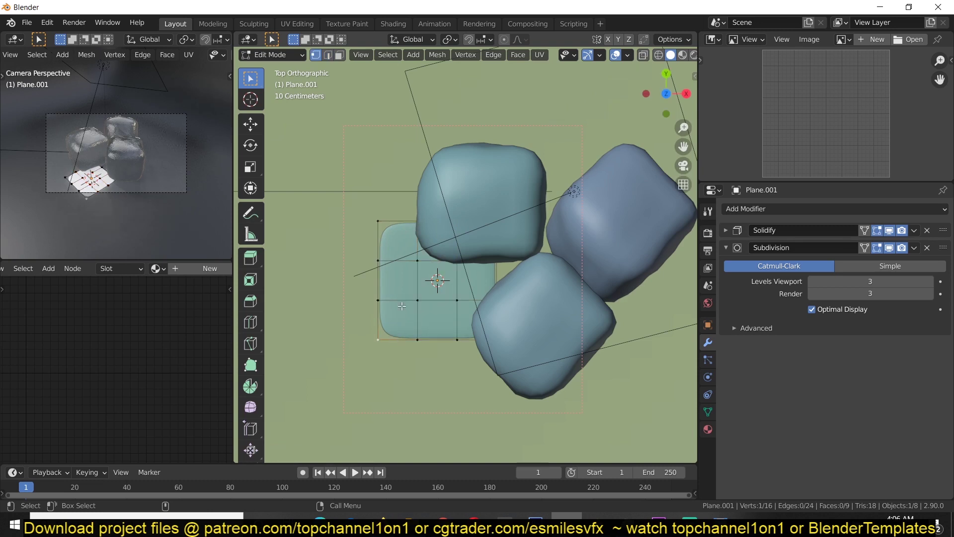
key(a)
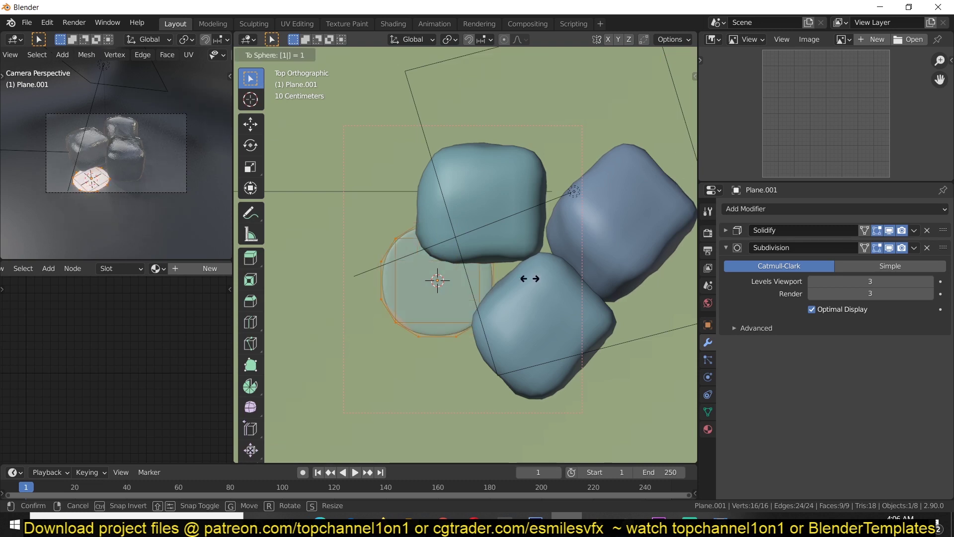
click(377, 255)
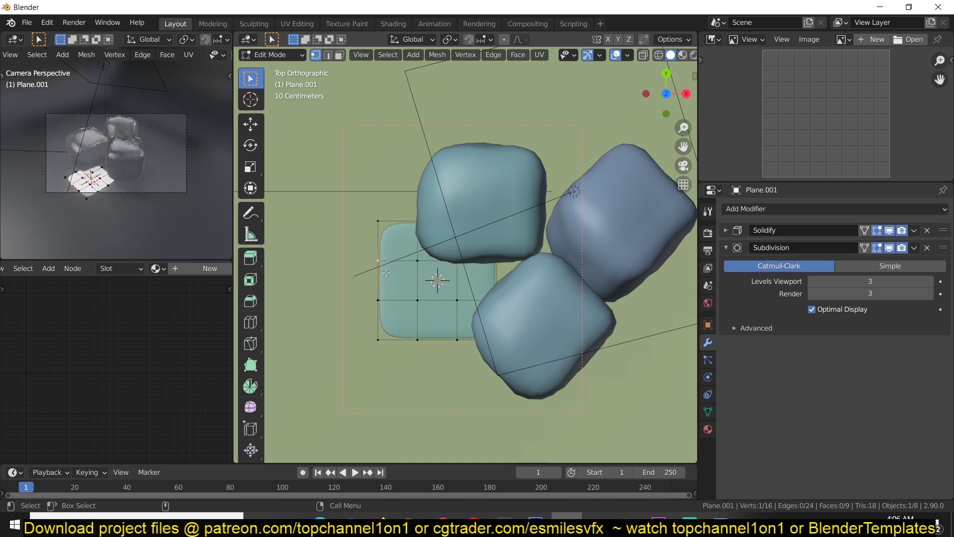
key(g)
click(351, 286)
key(Tab)
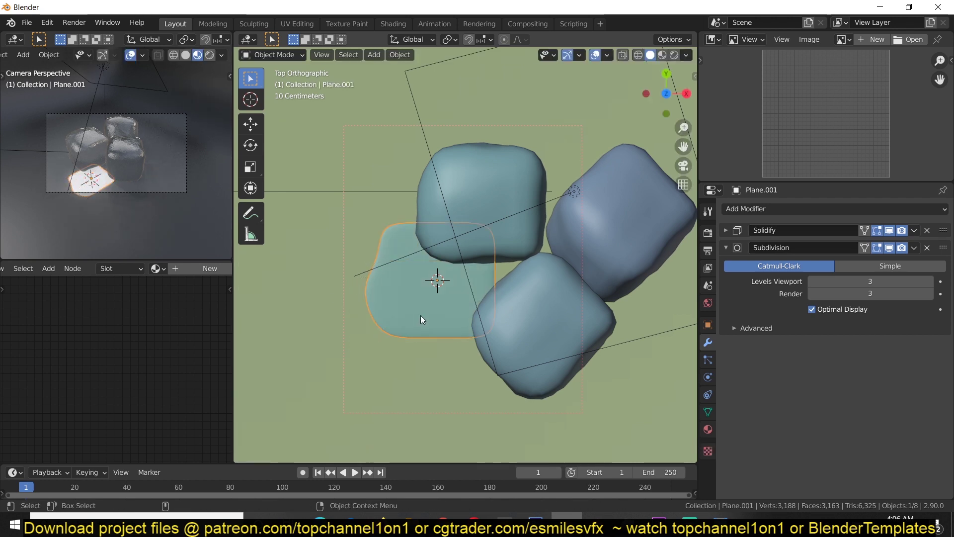
Assign the ice cubes' existing glass material, Material.001, to the plane.
click(158, 268)
click(166, 300)
scroll(126, 210, up, 4)
scroll(152, 318, down, 4)
middle_drag(154, 316, 150, 376)
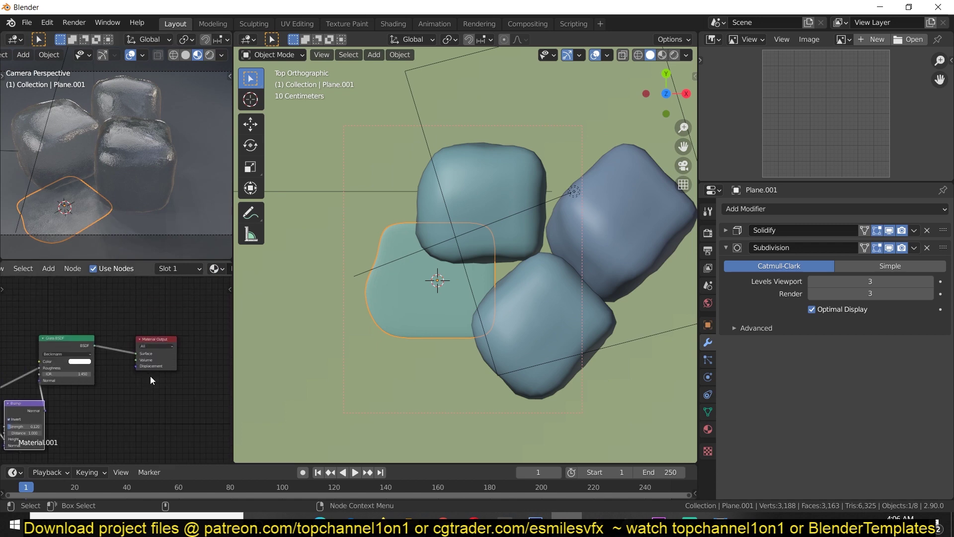
Make the plane's material a single-user copy and cut the links into the Glass BSDF's Roughness and Normal inputs.
scroll(150, 376, up, 4)
middle_drag(15, 392, 145, 322)
click(143, 301)
scroll(204, 267, down, 5)
click(196, 267)
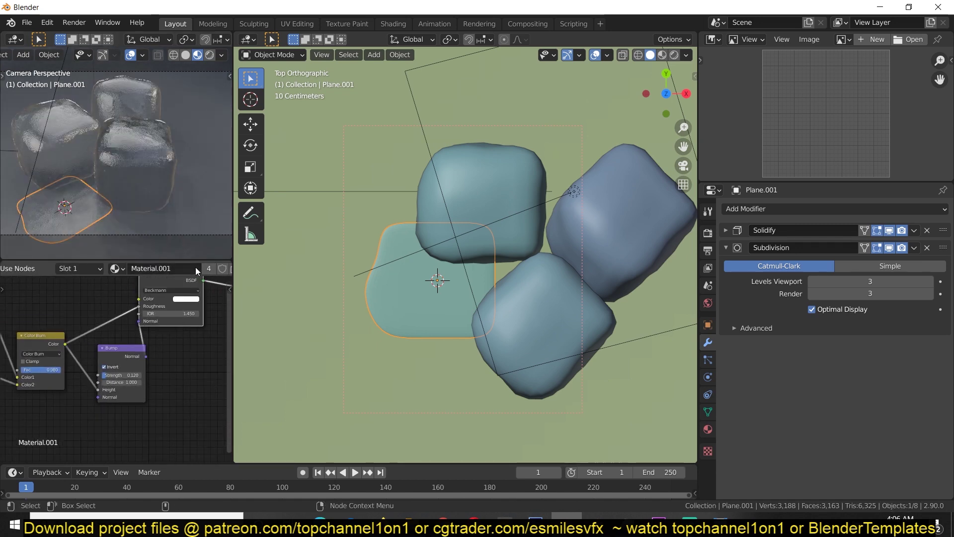
ctrl+right_drag(125, 303, 144, 332)
Reshape the plane into an irregular puddle by moving its vertices with proportional editing in the top wireframe view.
middle_drag(383, 323, 479, 249)
scroll(479, 248, down, 1)
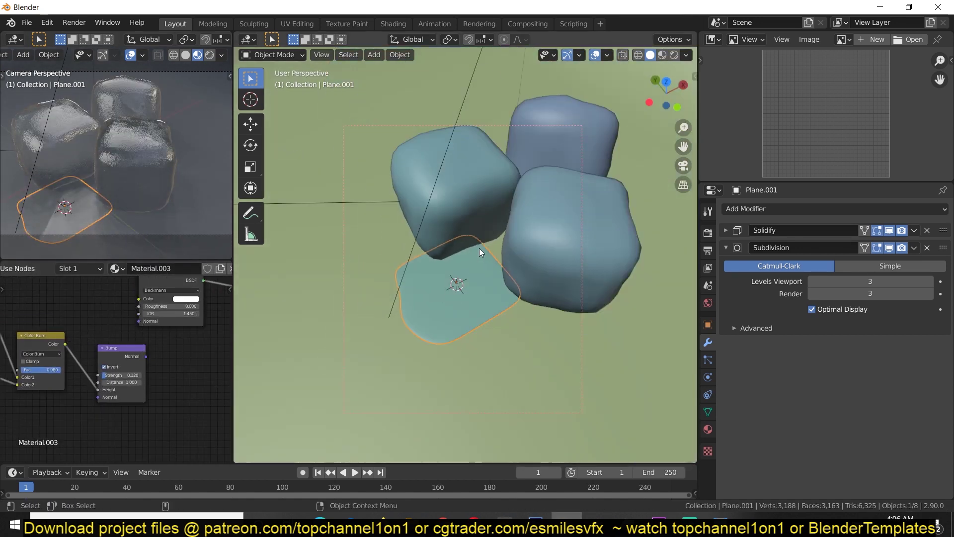
key(KP_7)
key(Tab)
key(shift+z)
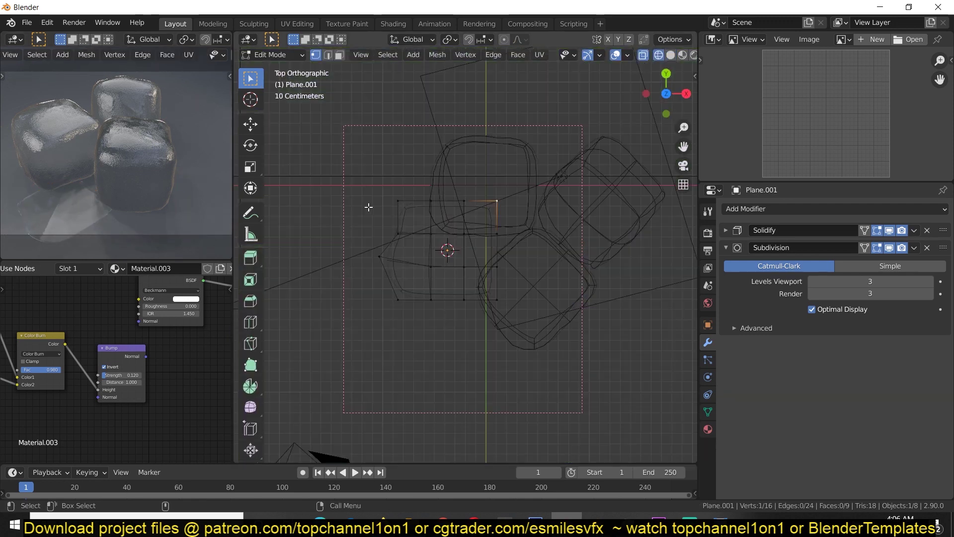
key(g)
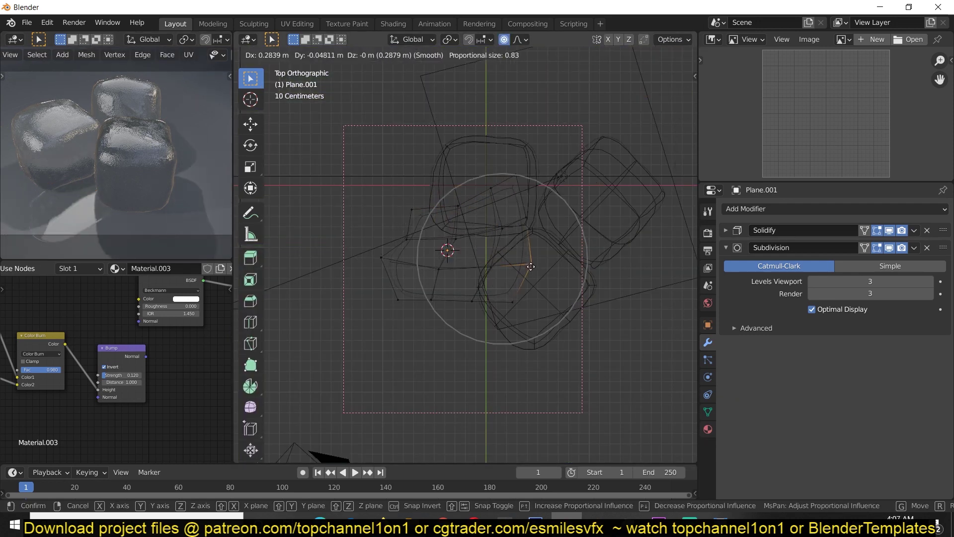
click(461, 322)
key(g)
click(496, 352)
click(435, 277)
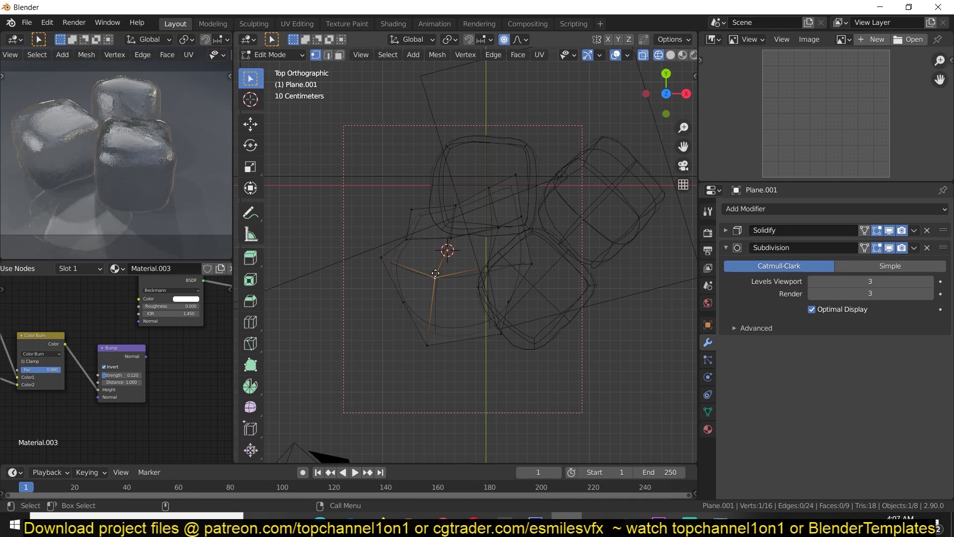
key(g)
click(473, 268)
click(398, 306)
Extrude the puddle's lower edge away from the ice cubes and scale the new edge down to narrow it.
click(427, 345)
shift+click(501, 334)
shift+middle_drag(475, 342, 488, 299)
key(e)
click(487, 343)
key(s)
click(465, 362)
Extrude the narrowed end twice more, rotate and move its tip into a curved trickle, and leave Edit Mode with nothing selected.
shift+middle_drag(465, 361, 528, 297)
key(e)
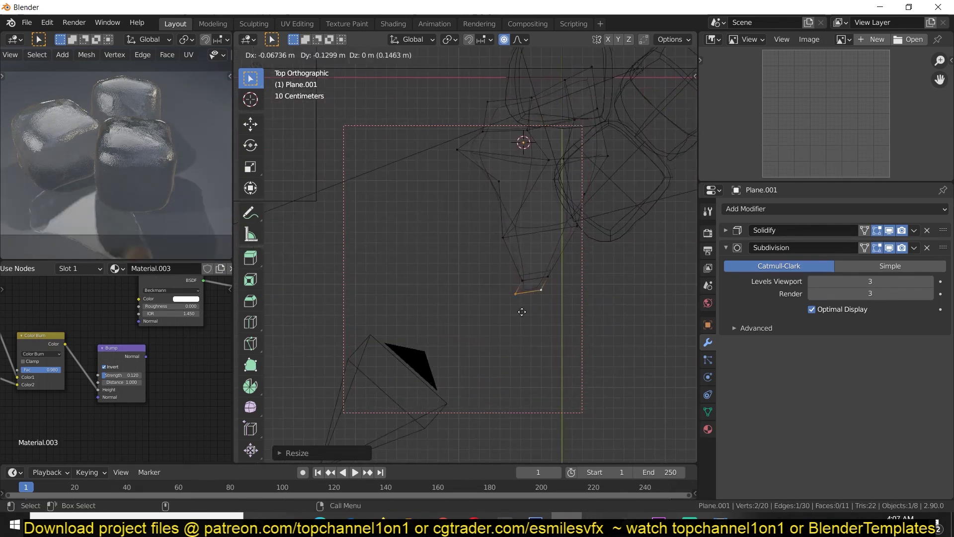
click(504, 340)
key(e)
click(503, 379)
key(r)
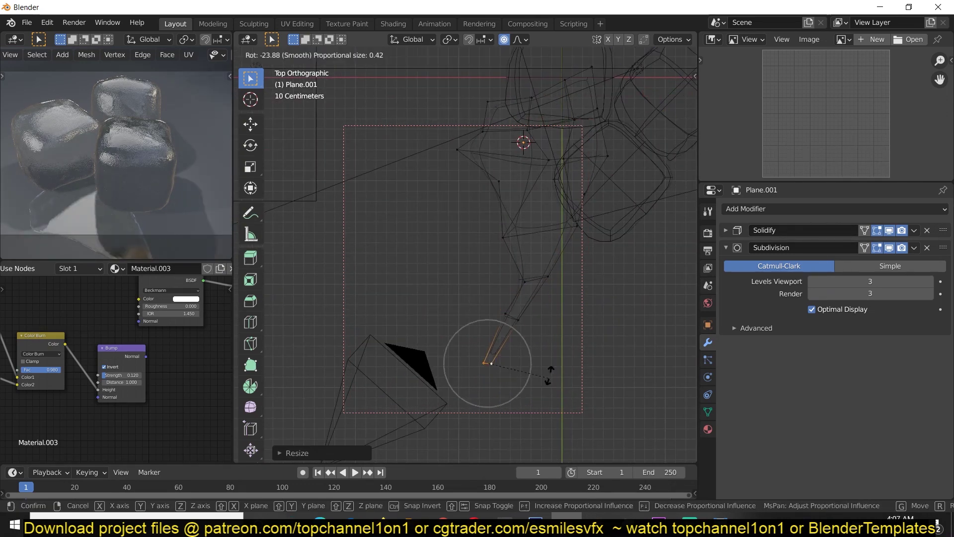
click(548, 377)
key(g)
click(564, 394)
key(Tab)
key(alt+a)
Align the camera with a lower view of the ice cubes and the water puddle, and select the camera.
middle_drag(202, 208, 210, 174)
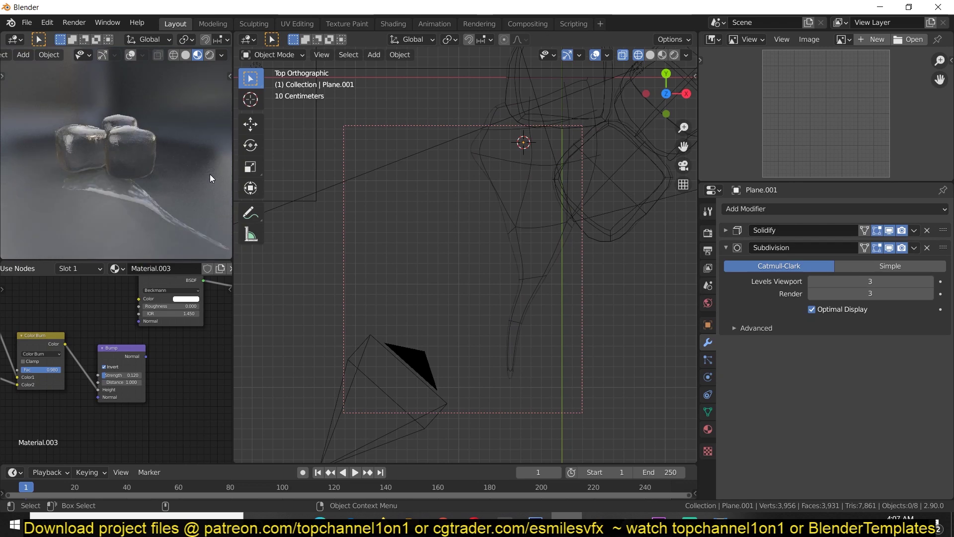
key(ctrl+alt+KP_0)
click(205, 96)
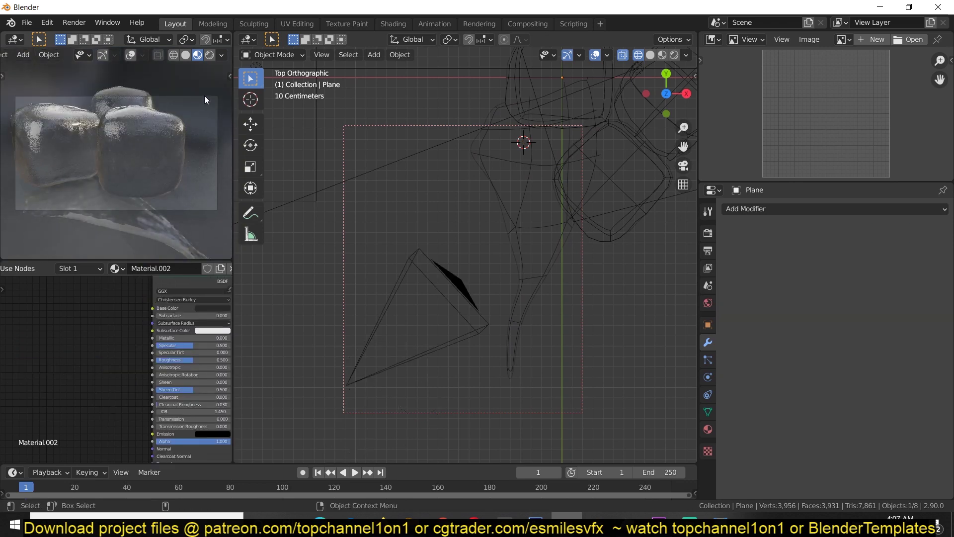
click(470, 297)
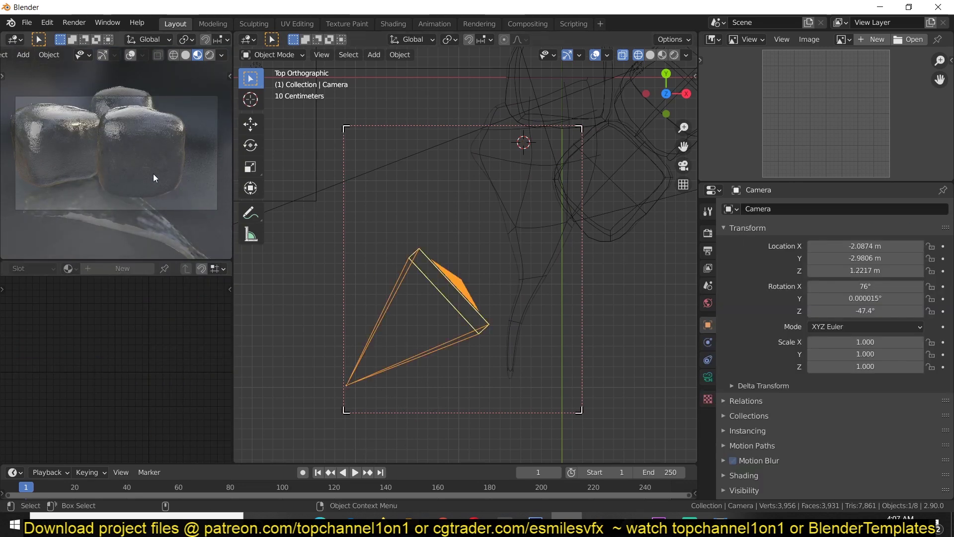